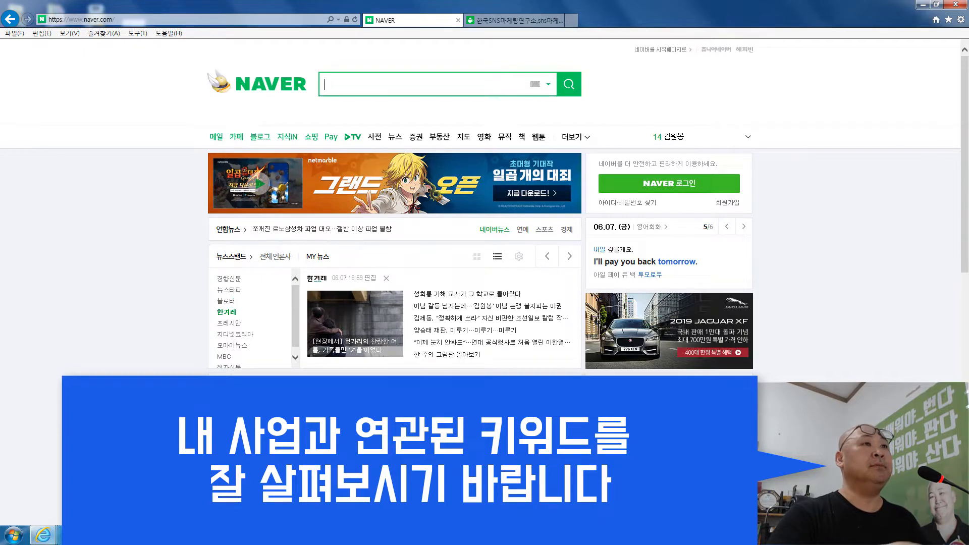
- Open Naver's business and advertising page via the homepage footer's 비즈니스·광고 link
scroll(136, 400, "down", 10)
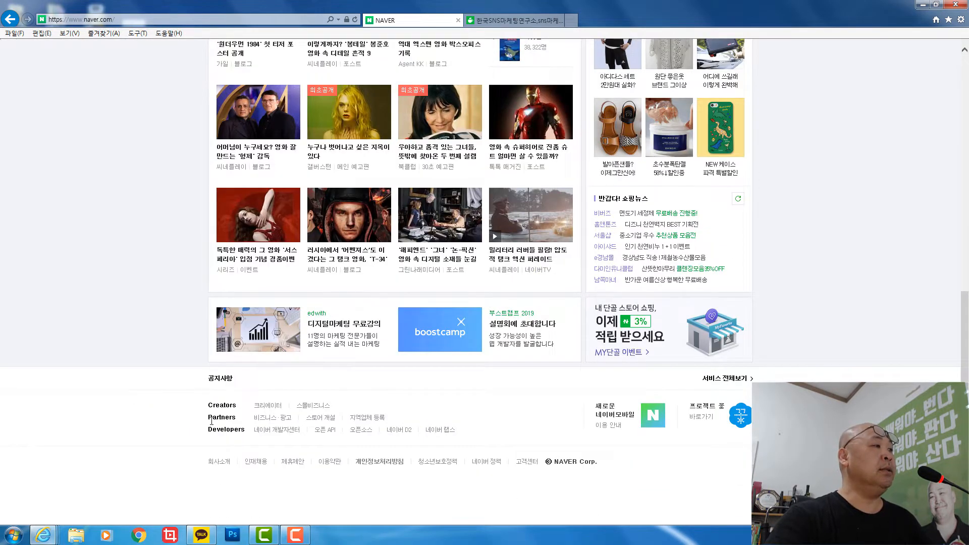
left_click(269, 419)
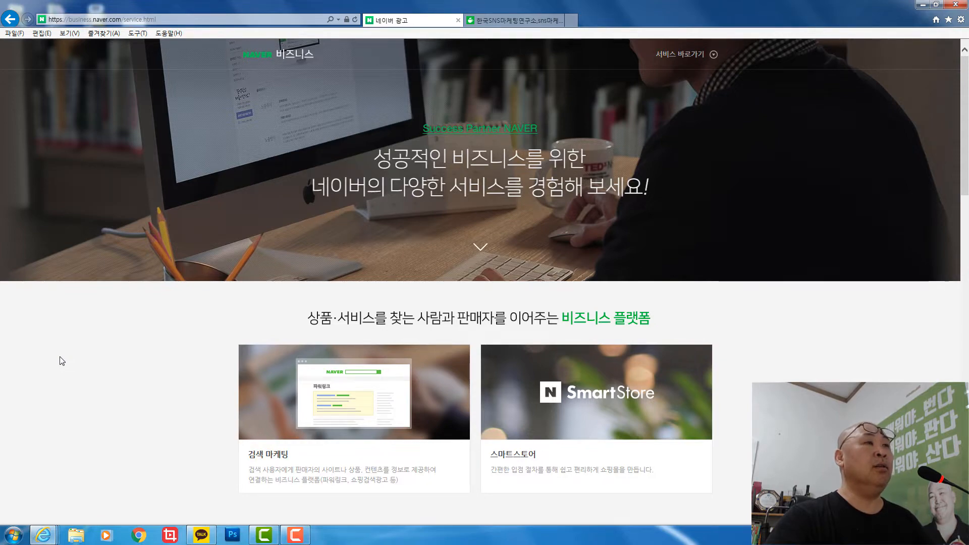
- Go from the Naver Business page to Naver Search Ad through the 검색 마케팅 card
scroll(167, 429, "down", 8)
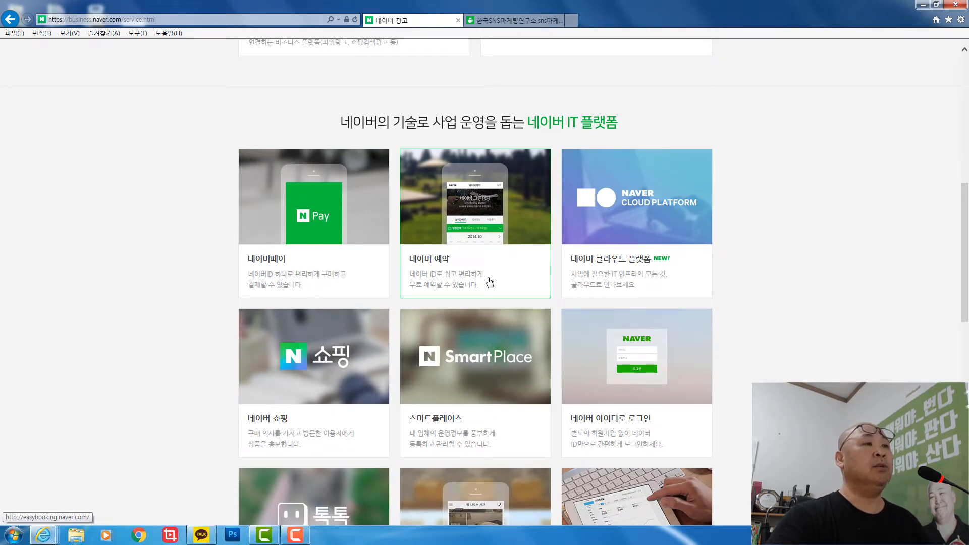
scroll(147, 366, "up", 8)
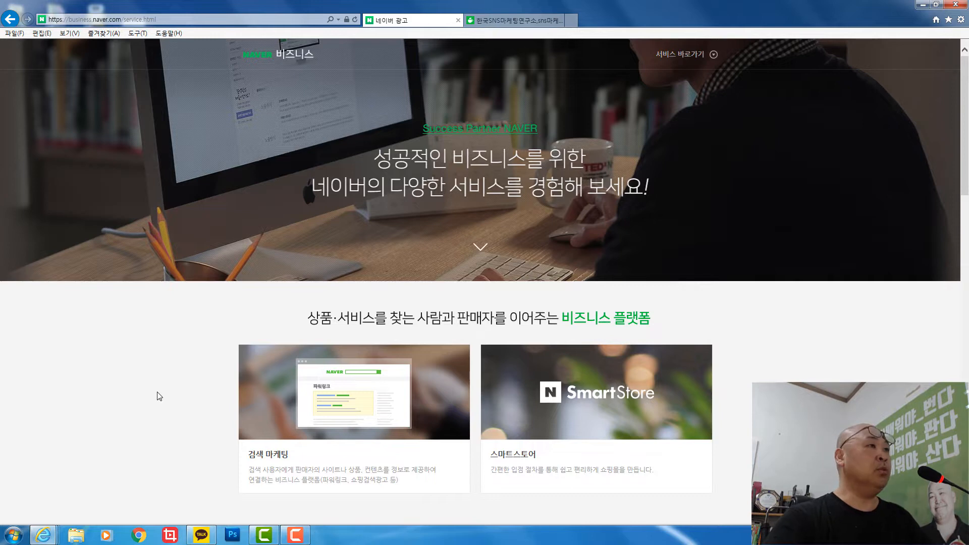
scroll(159, 396, "down", 2)
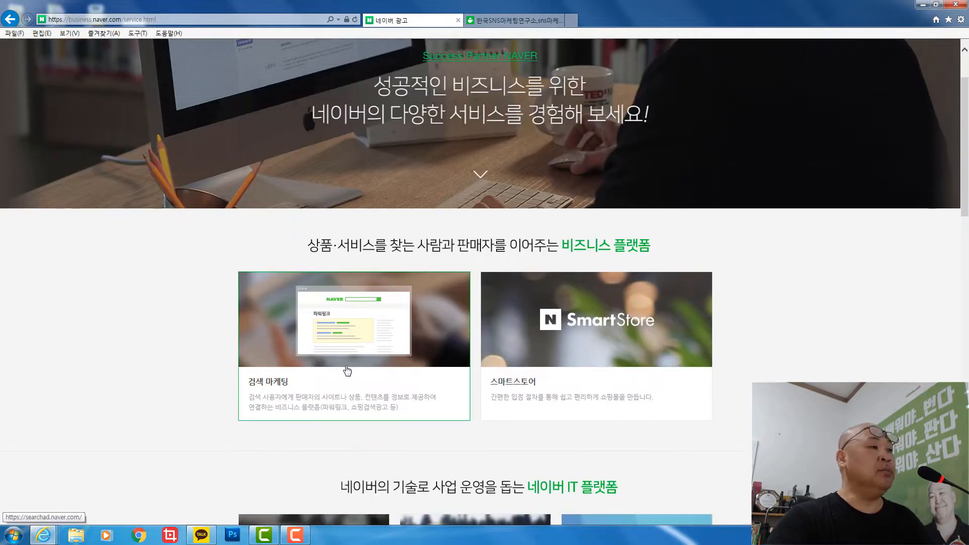
left_click(367, 337)
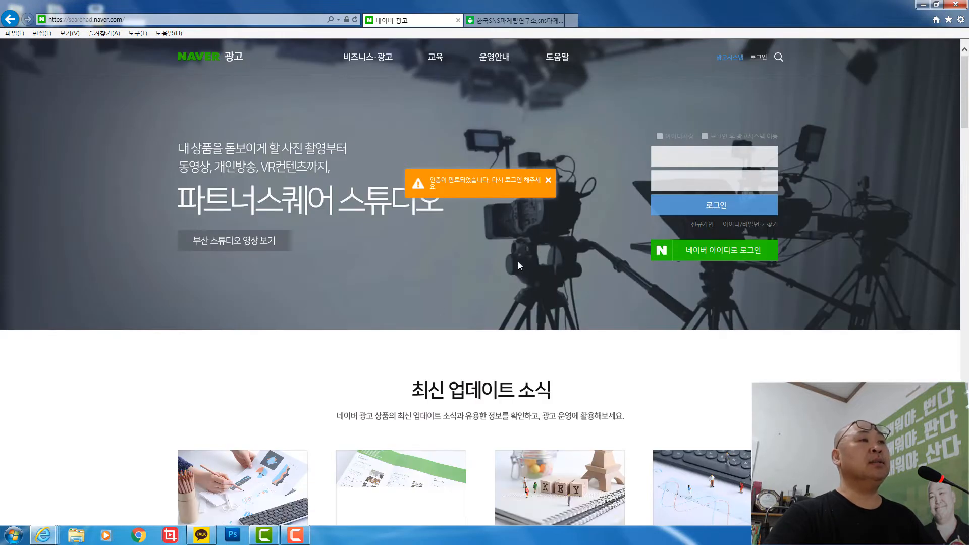
- Dismiss the login-expired notice and start logging in with a Naver ID
left_click(547, 181)
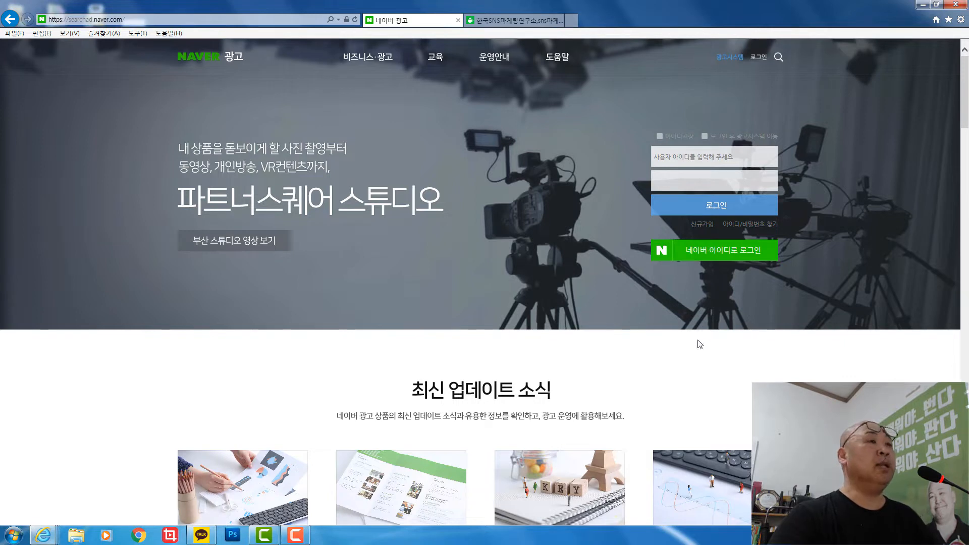
left_click(723, 251)
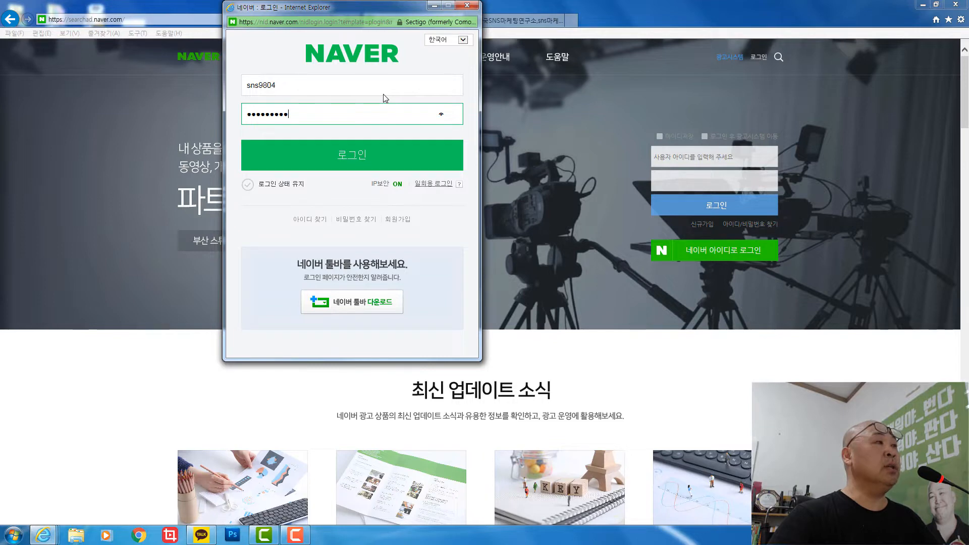
- Submit the Naver ID login with the entered account credentials
left_click(361, 156)
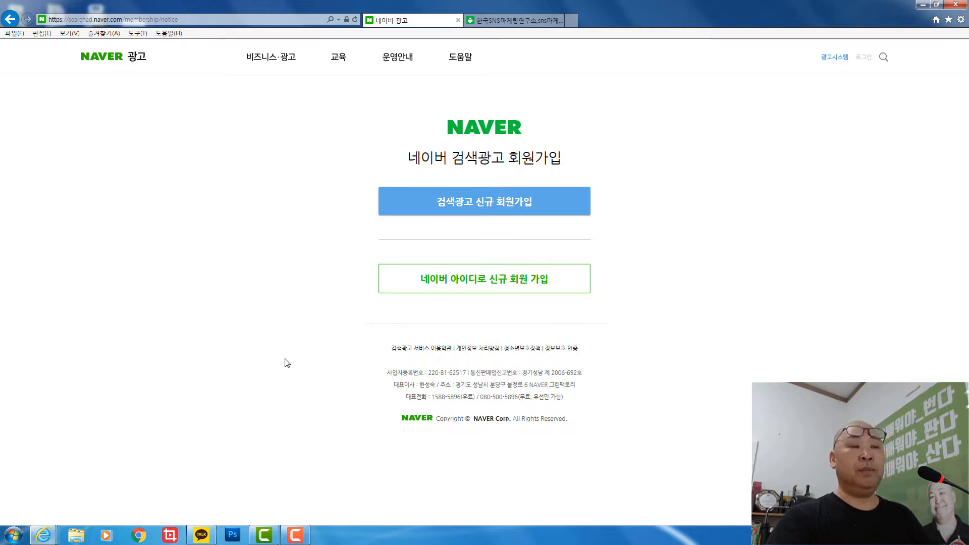
- Start a new search ad sign-up, agree to all terms, and paste the business registration number
left_click(508, 210)
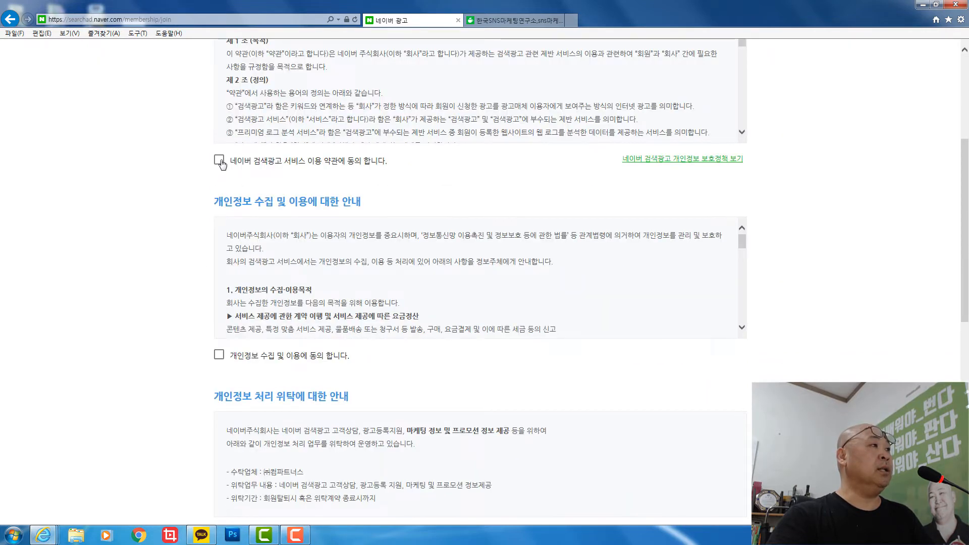
left_click(220, 162)
left_click(219, 355)
scroll(191, 372, "down", 5)
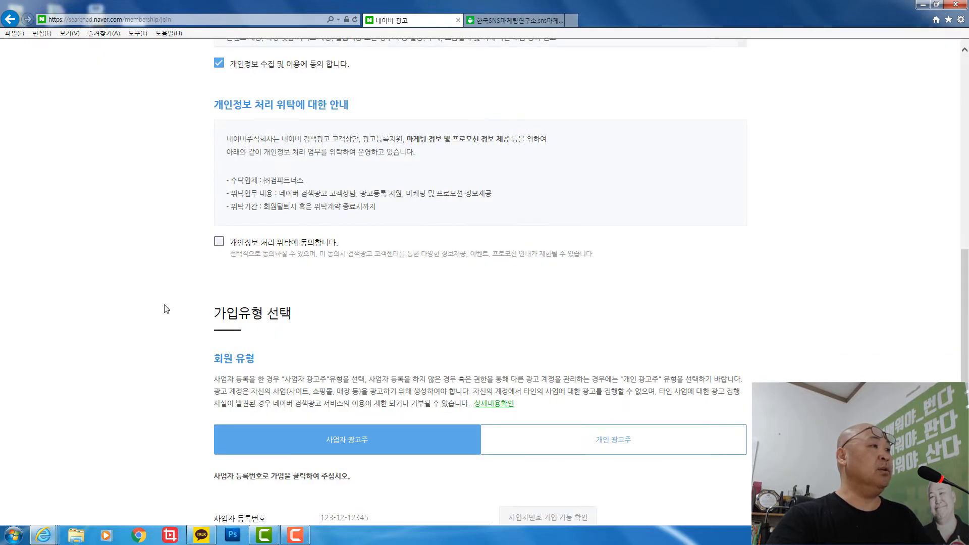
scroll(166, 309, "down", 3)
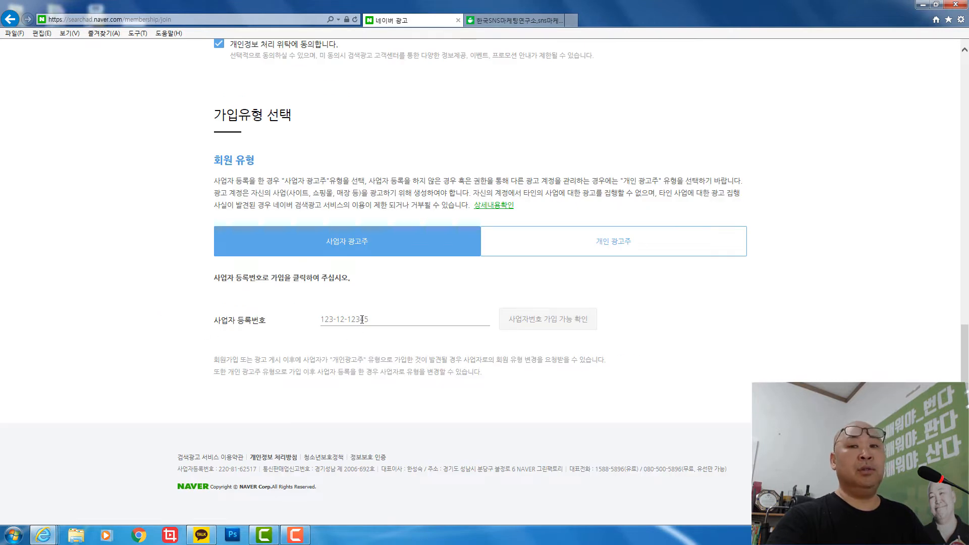
left_click(383, 320)
key("ctrl+v")
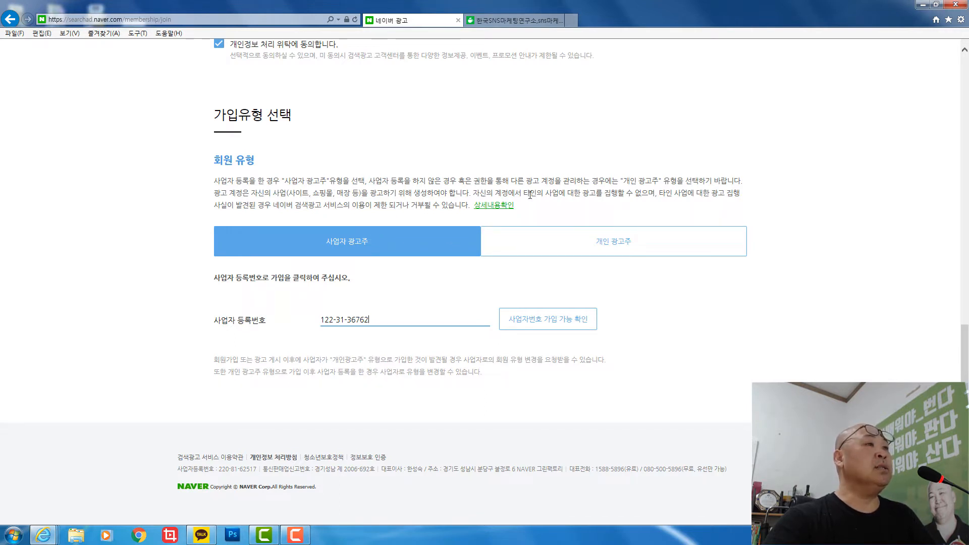
- Dismiss the colour-scheme prompt, read the account resale notice, and verify business number eligibility
left_click(495, 293)
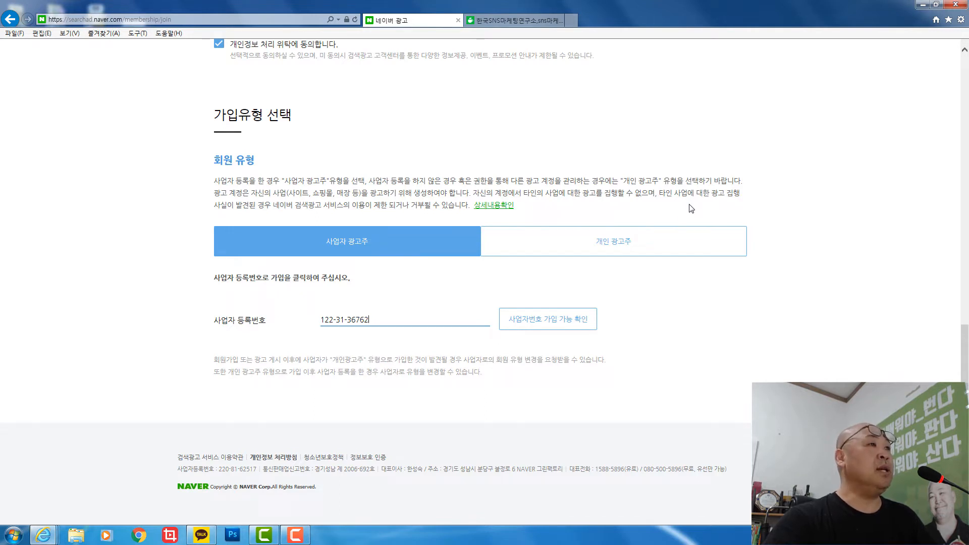
left_click(500, 207)
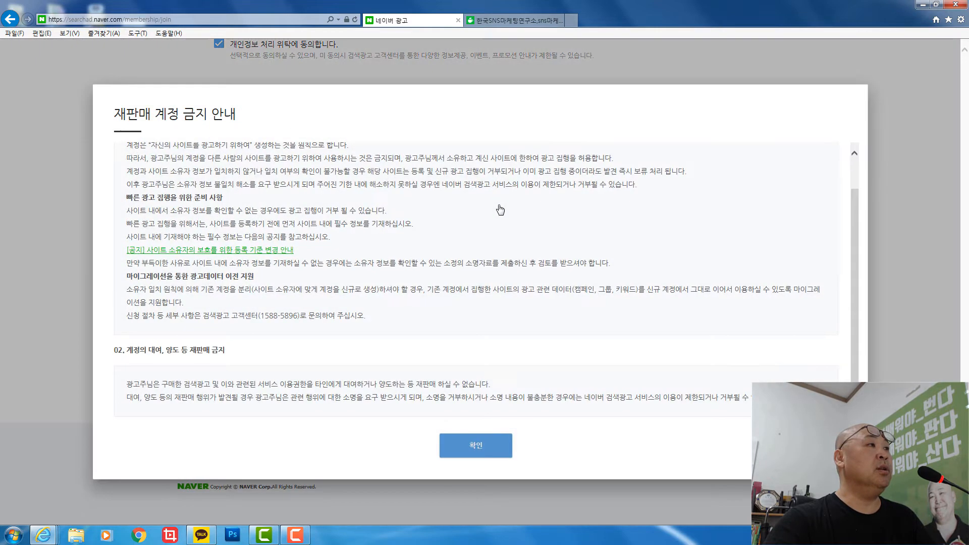
left_click(495, 440)
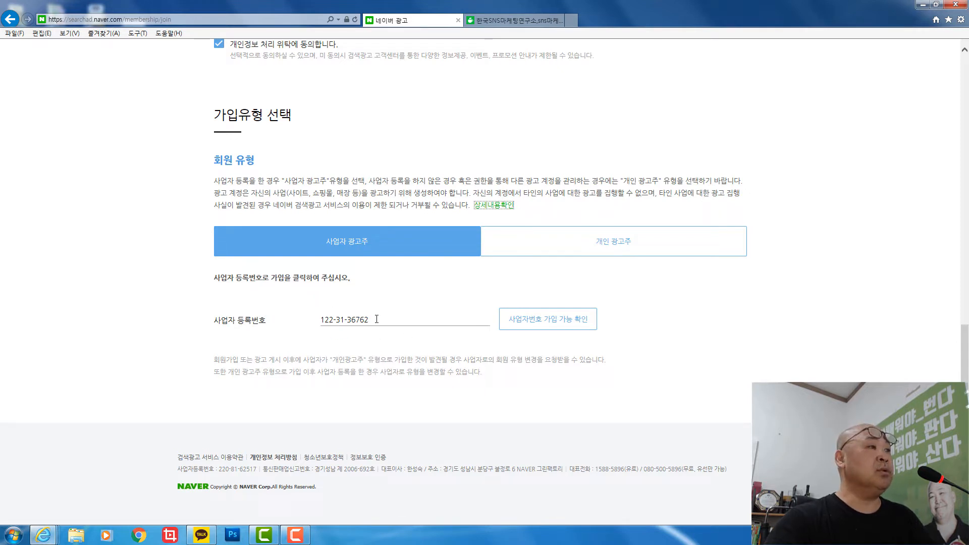
left_click(543, 324)
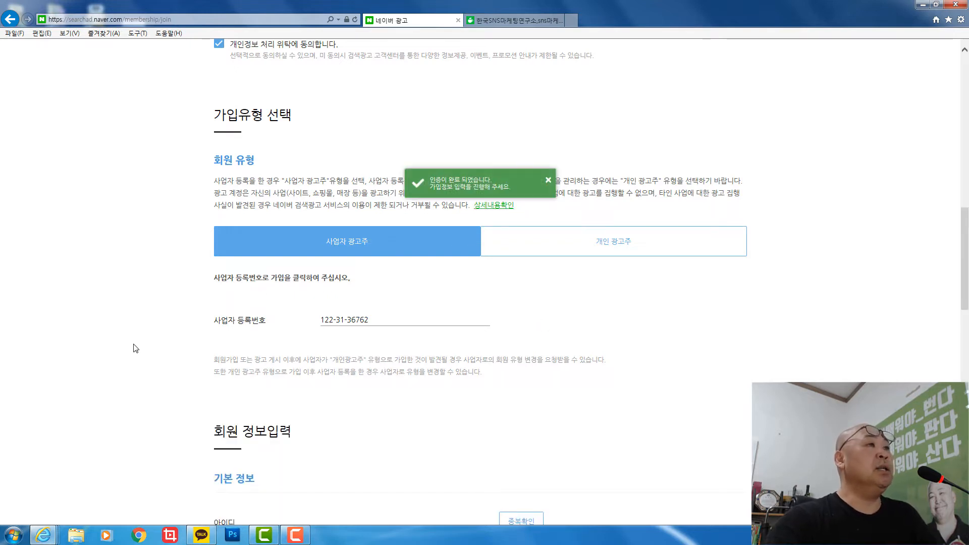
- Enter and check an account ID, begin the contact name, then start mobile phone verification
scroll(158, 367, "down", 6)
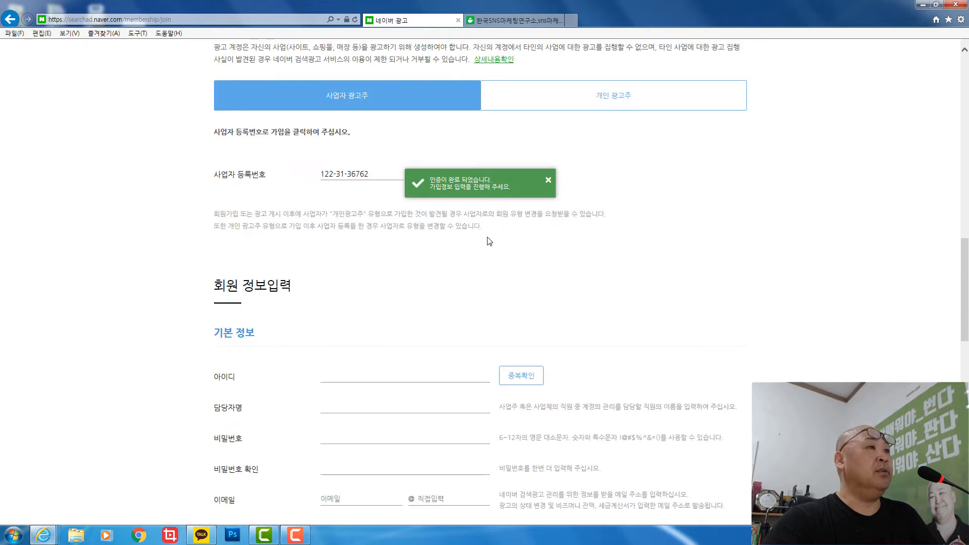
left_click(386, 232)
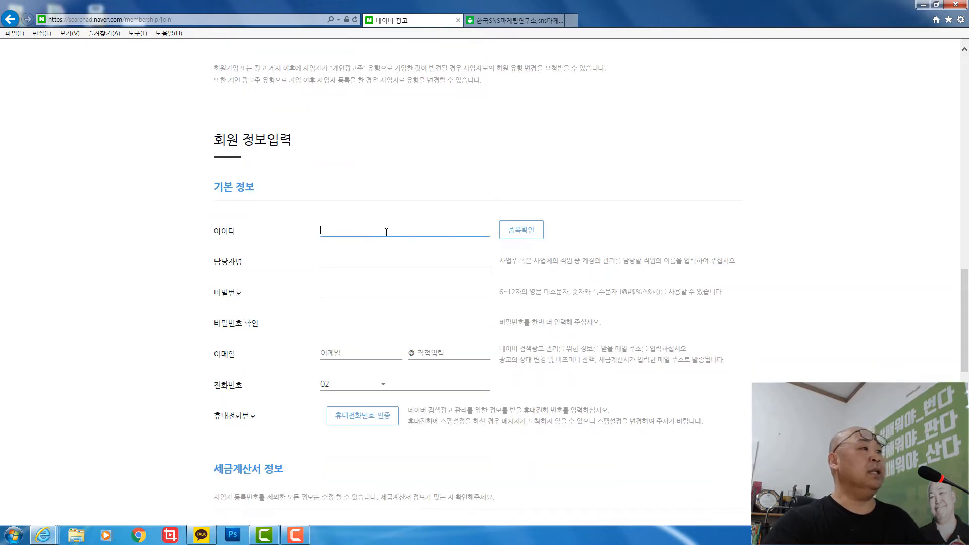
type("sns")
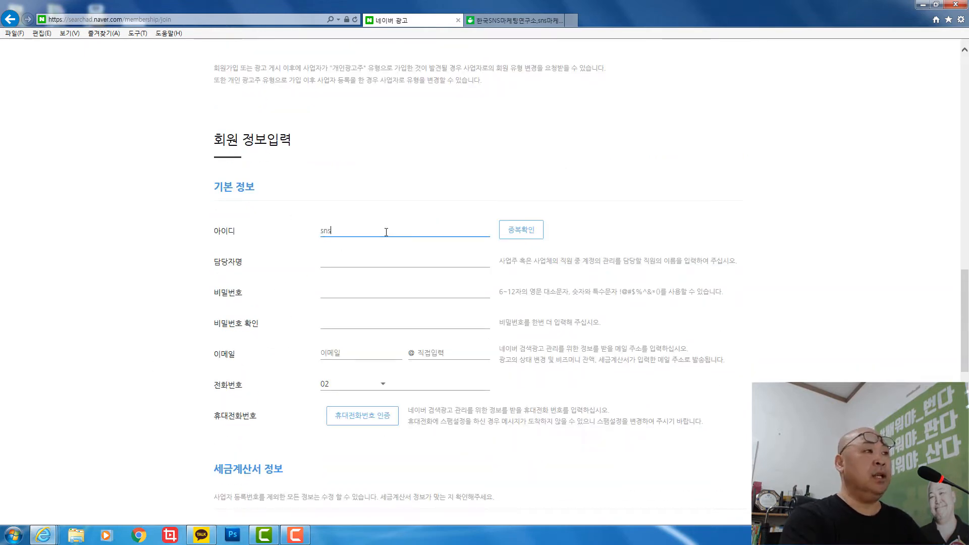
type("9804")
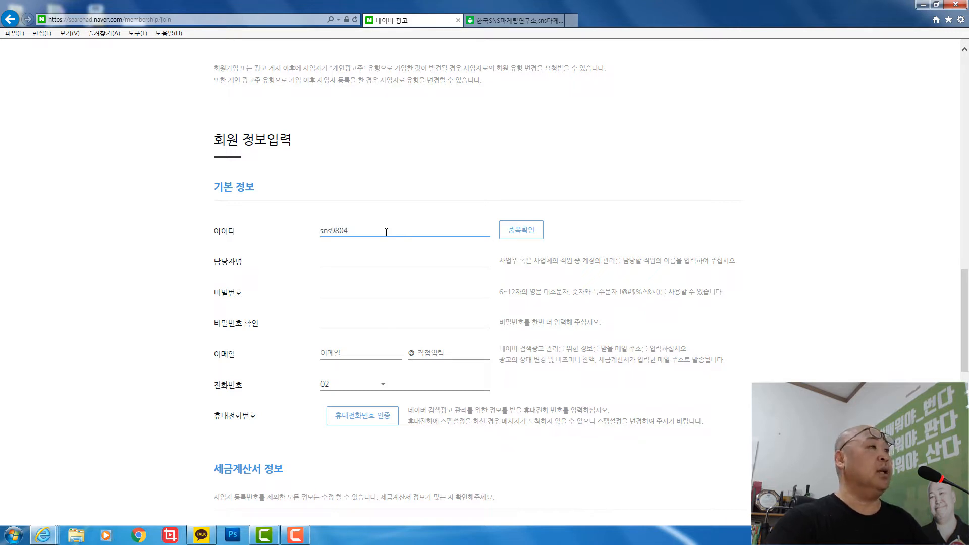
key("Tab")
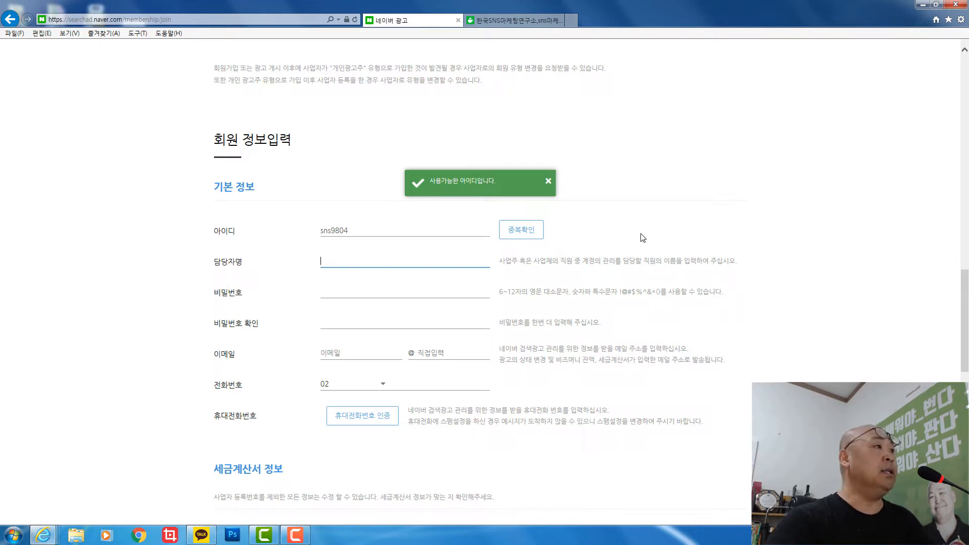
type("d")
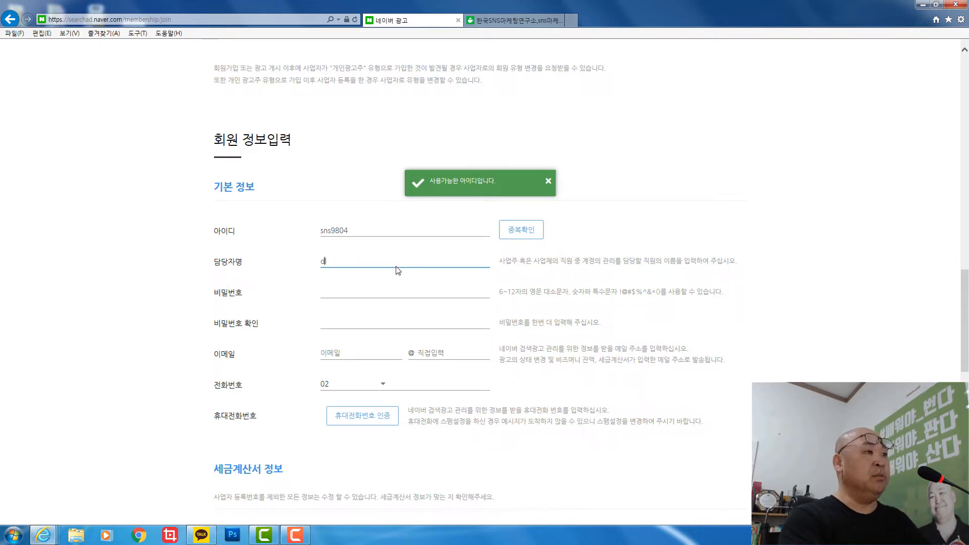
type("la")
key("BackSpace")
key("BackSpace")
key("BackSpace")
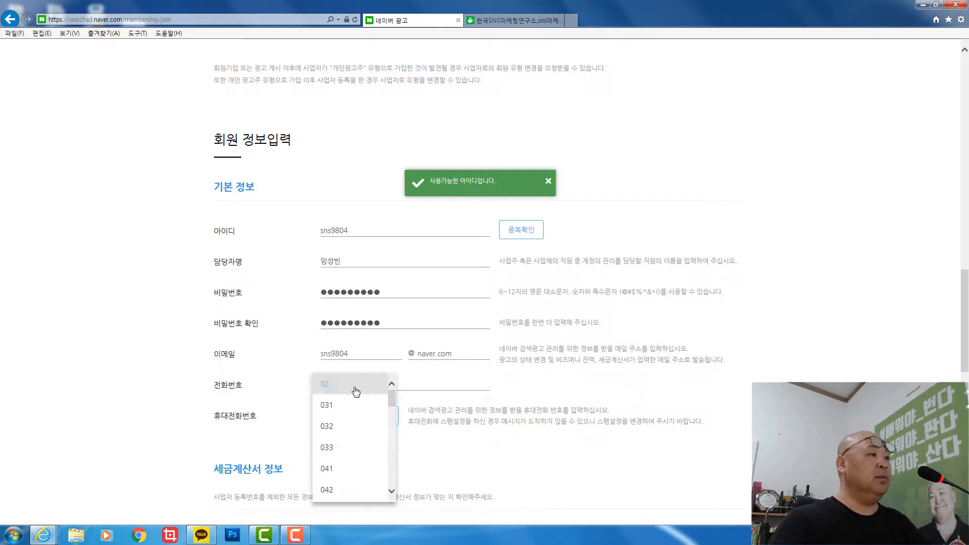
scroll(350, 416, "down", 3)
scroll(350, 416, "up", 2)
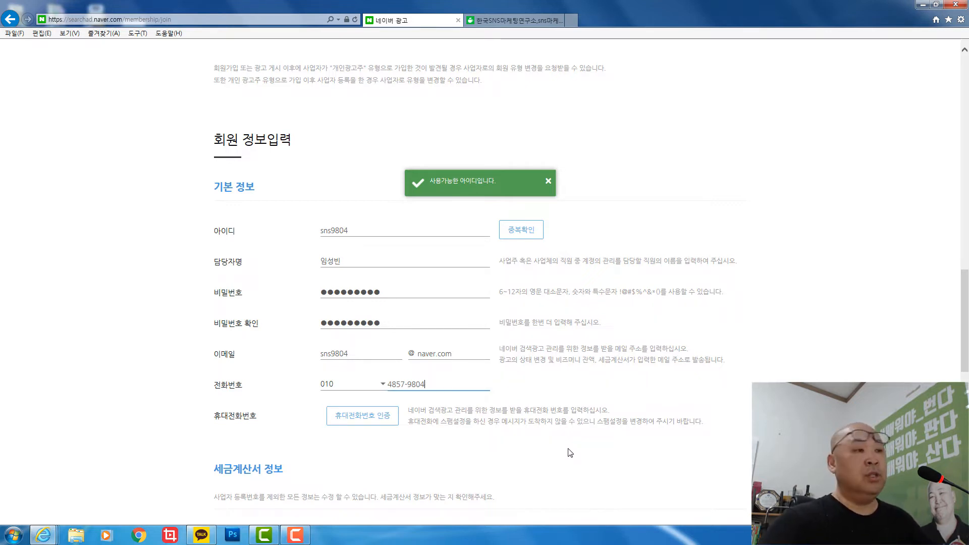
left_click(356, 419)
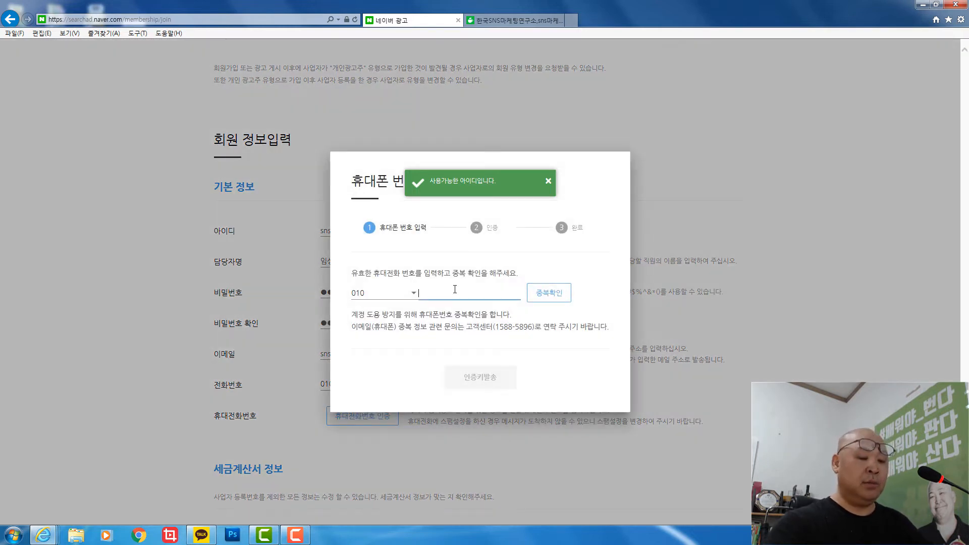
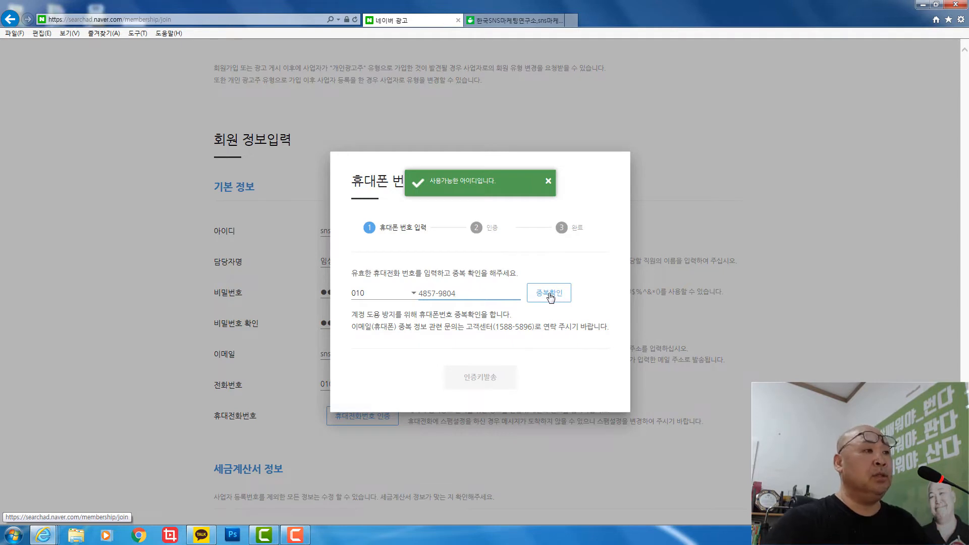
- Enter the mobile number, send and confirm the verification code, and close the verification window
left_click(550, 296)
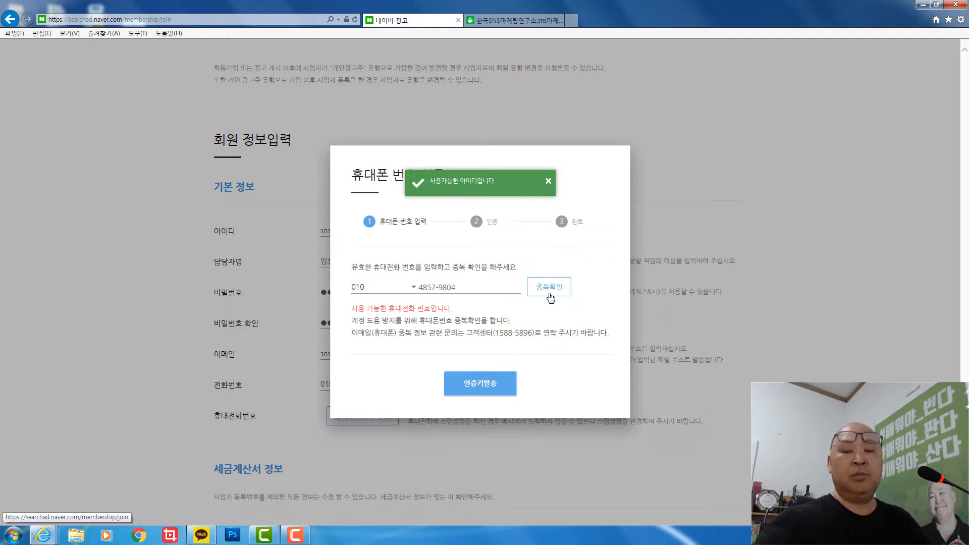
left_click(486, 379)
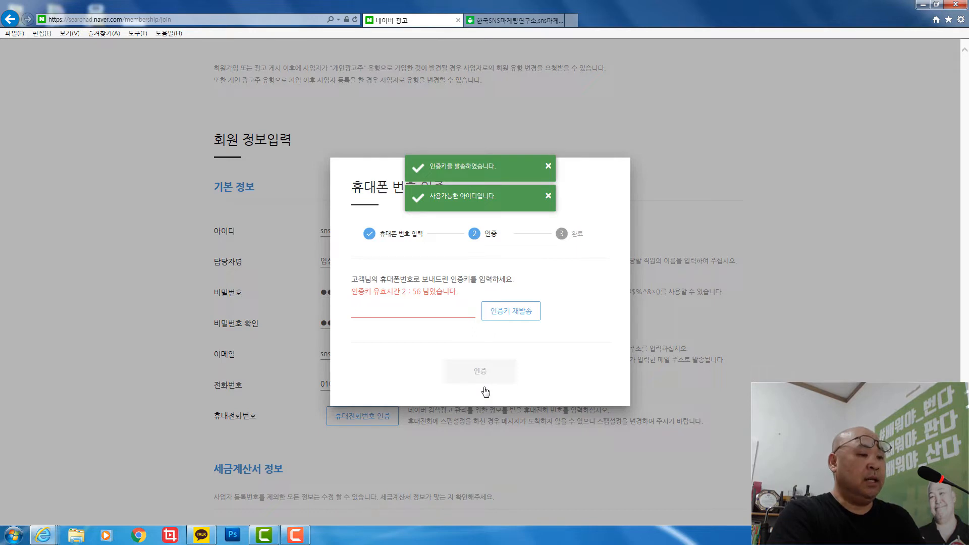
left_click(427, 309)
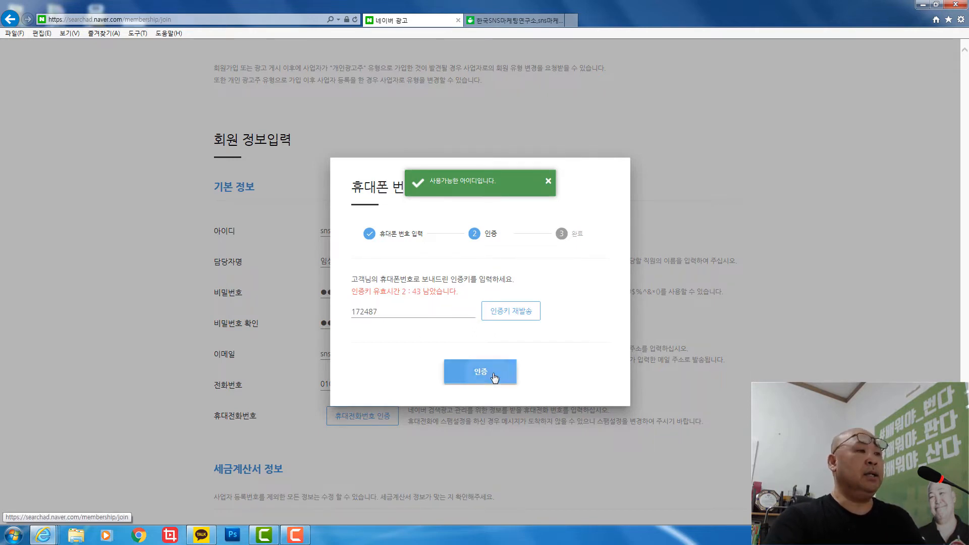
left_click(494, 378)
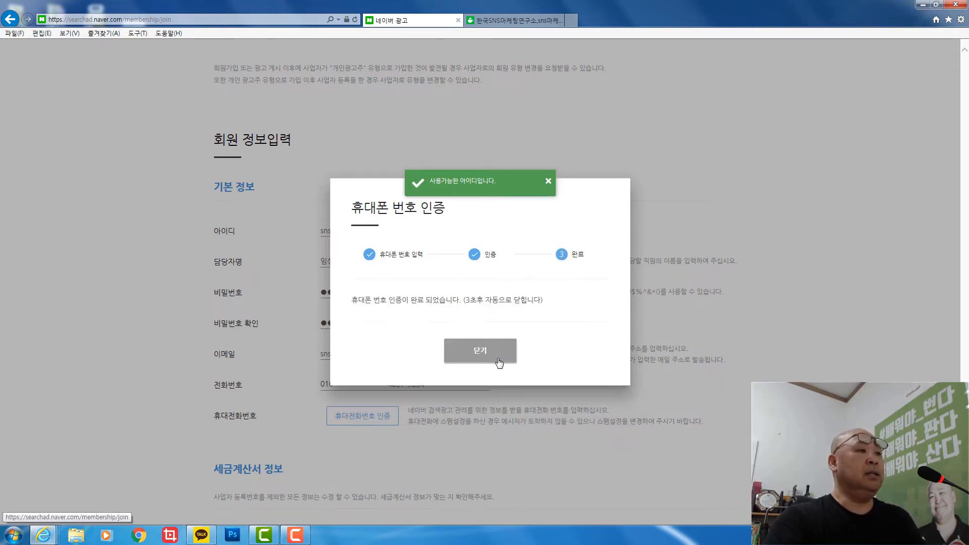
left_click(493, 356)
scroll(439, 399, "down", 5)
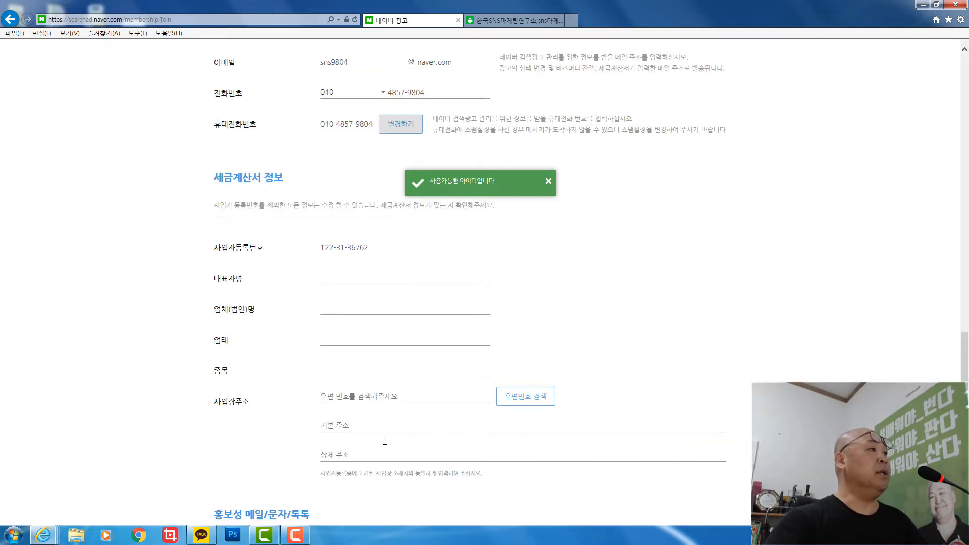
- Enter the representative's name and company name 한국SNS마케팅연구소 in the tax invoice section
left_click(394, 276)
left_click(391, 308)
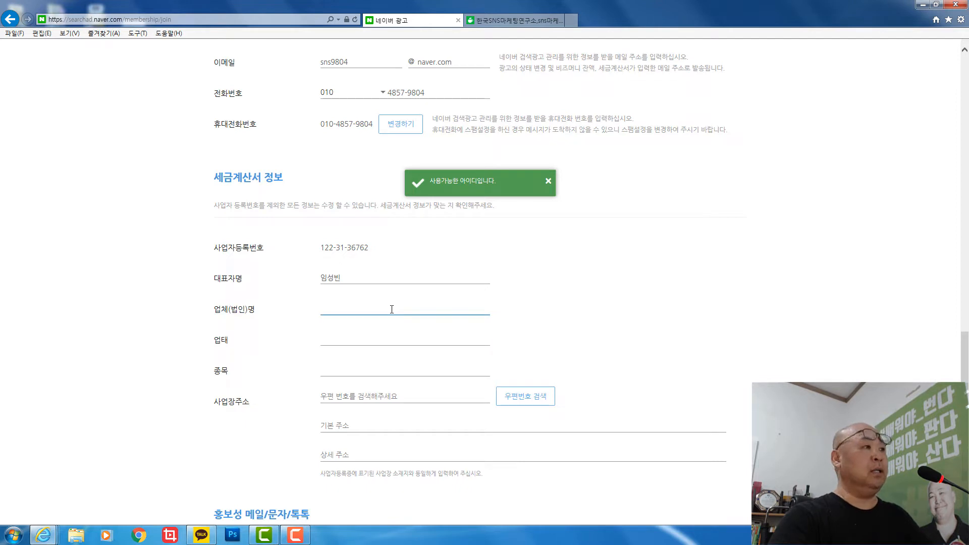
type("한국")
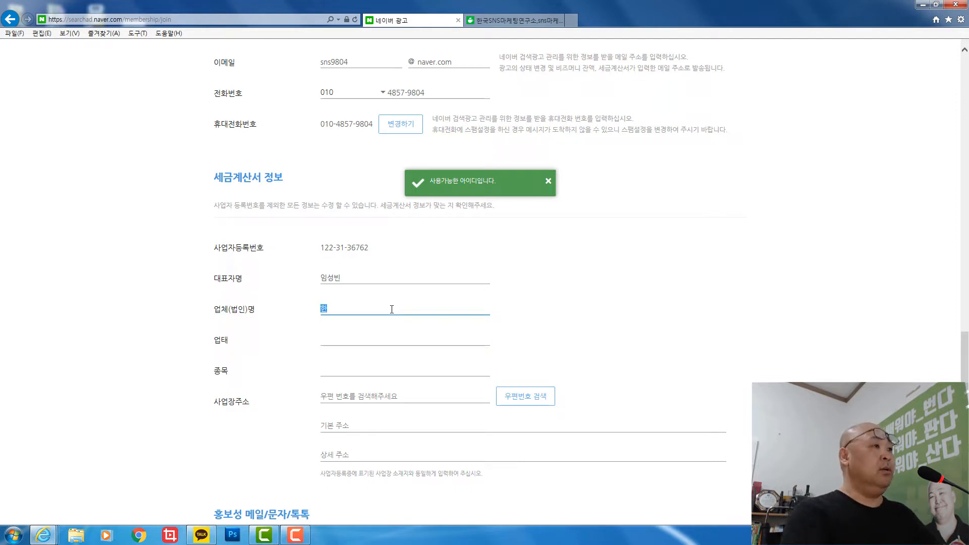
type("SNS마케팅연구소")
- Set business type 도소매 and item 교육, 컨설팅, then start the postcode lookup
left_click(390, 339)
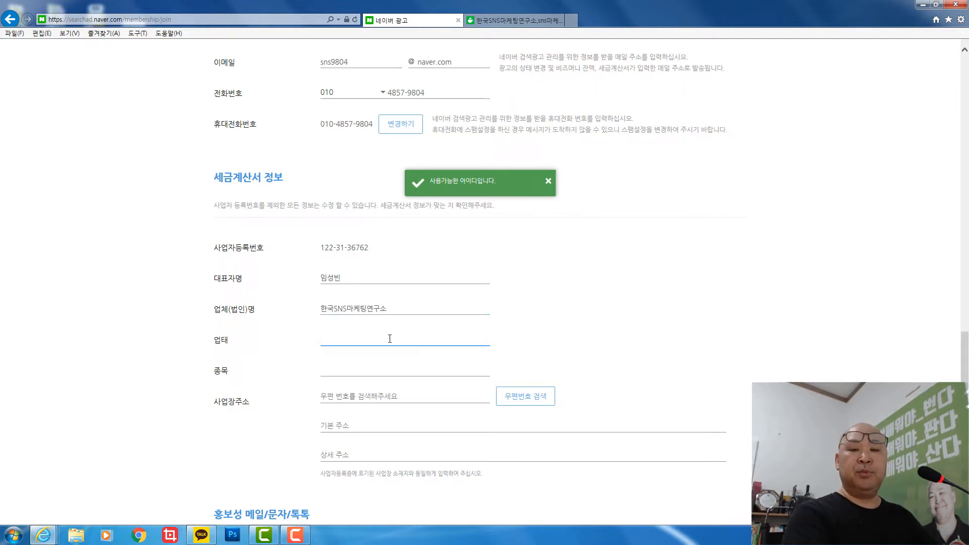
type("도")
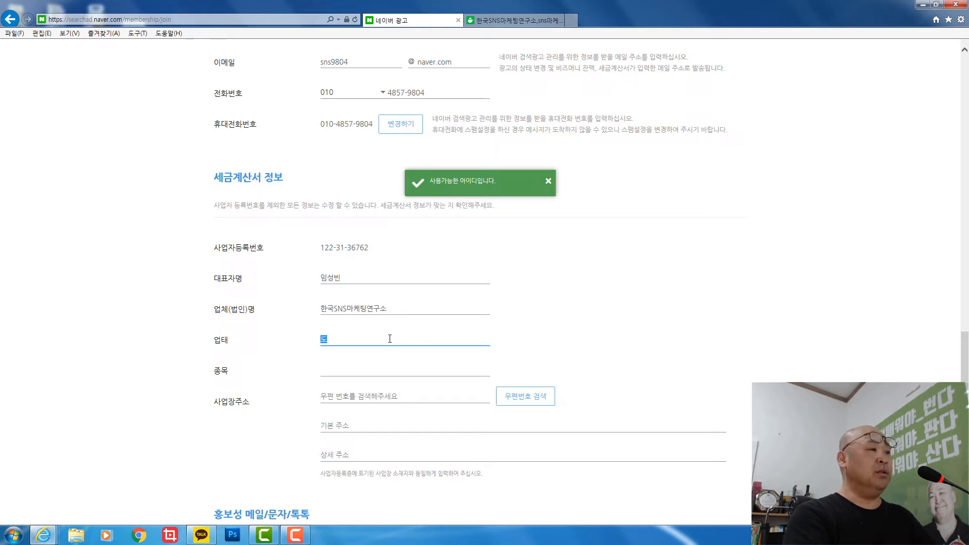
type("소매")
key("Tab")
type("교육, 컨설팅")
key("Tab")
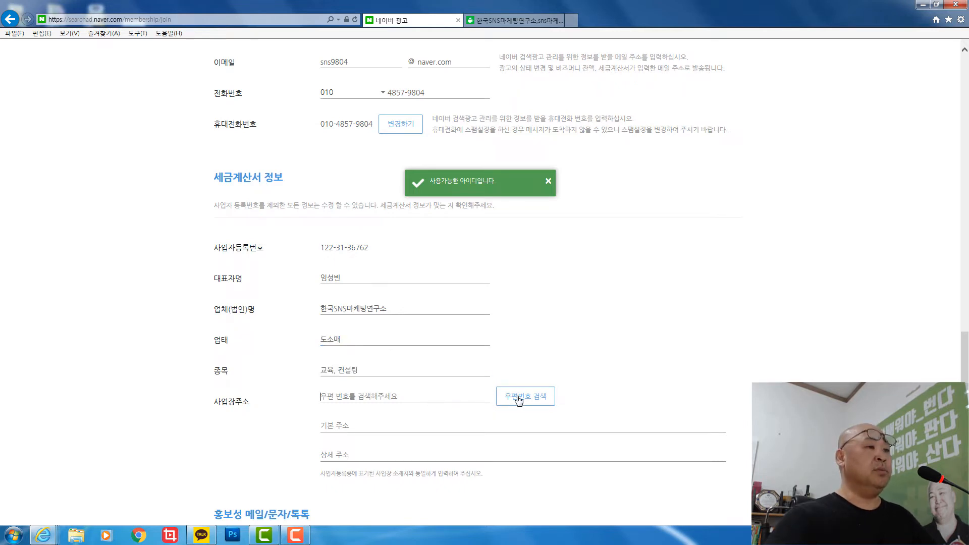
left_click(518, 397)
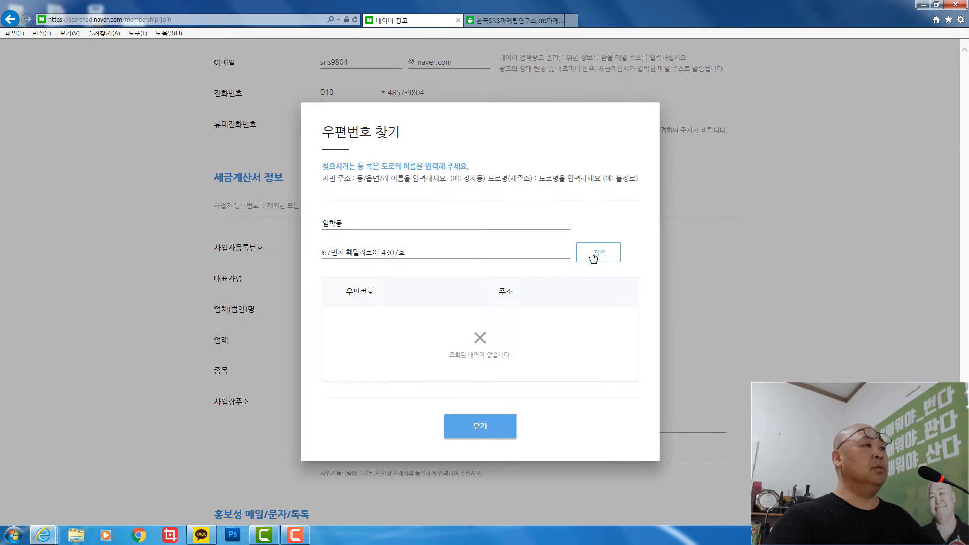
- Select the looked-up business address and add the unit number as the detailed address
left_click(593, 252)
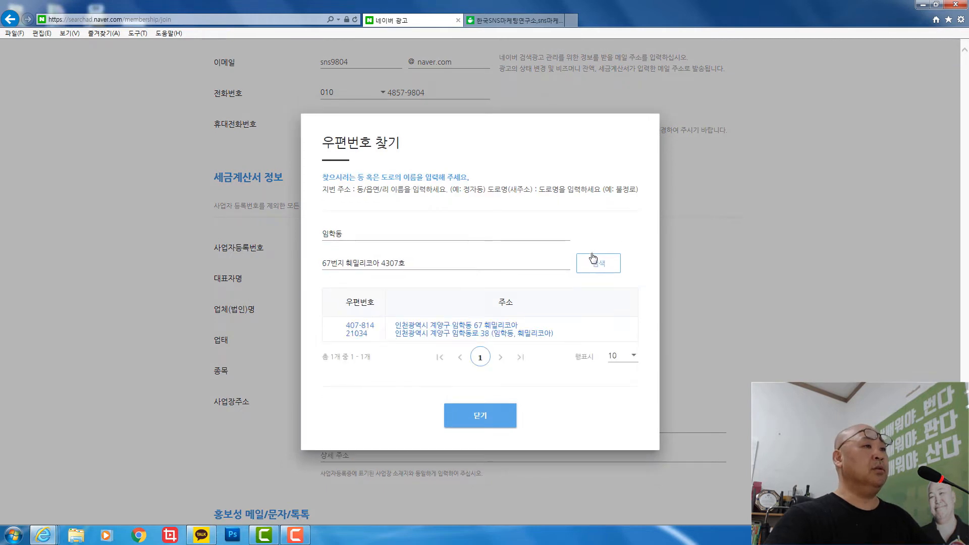
left_click(464, 334)
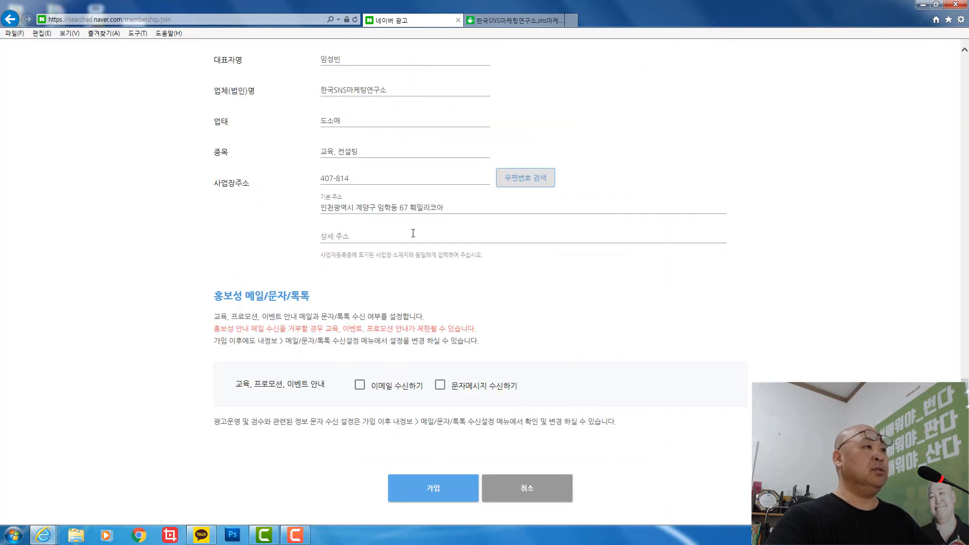
left_click(387, 235)
type("4307호")
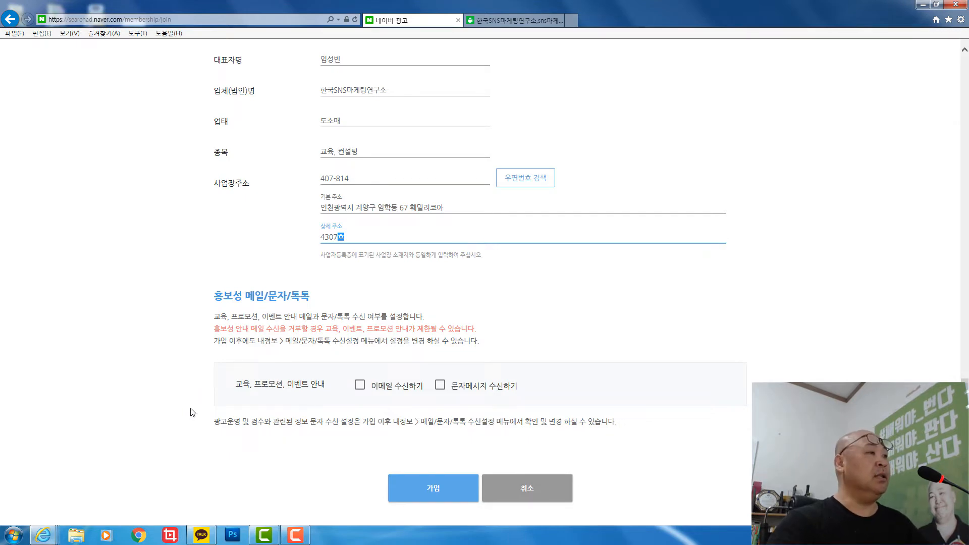
scroll(196, 411, "down", 3)
- Submit the signup form and go to the Naver Search Ad start page
left_click(433, 362)
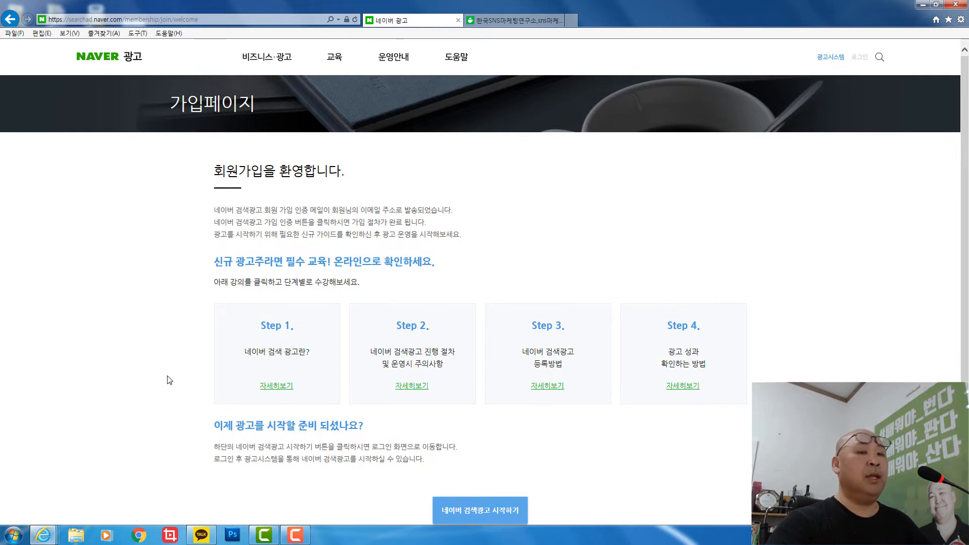
scroll(169, 379, "down", 3)
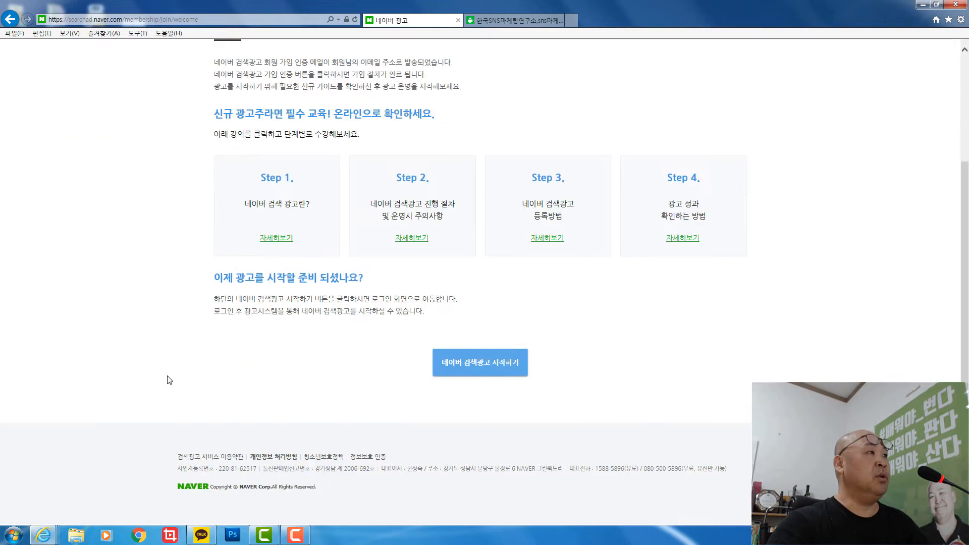
left_click(469, 369)
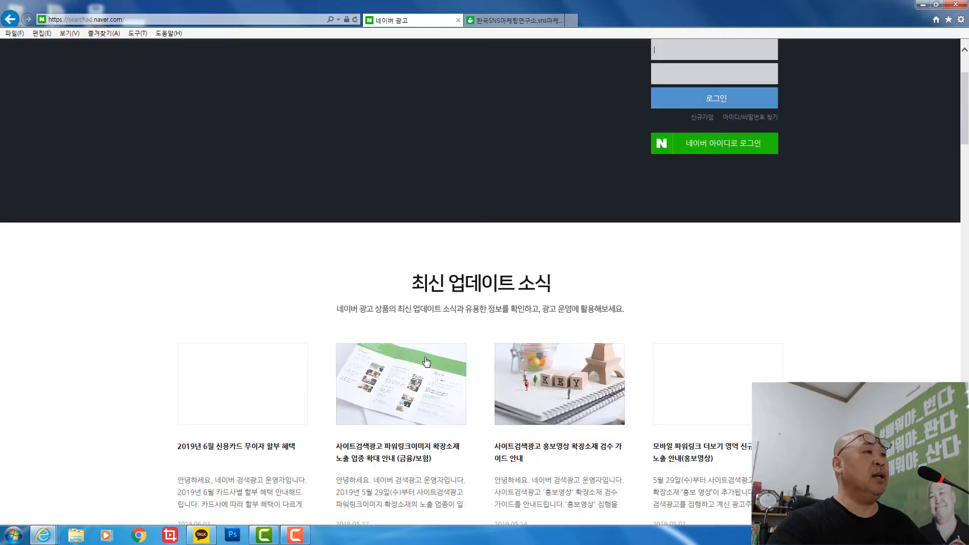
scroll(158, 333, "down", 5)
scroll(158, 333, "down", 4)
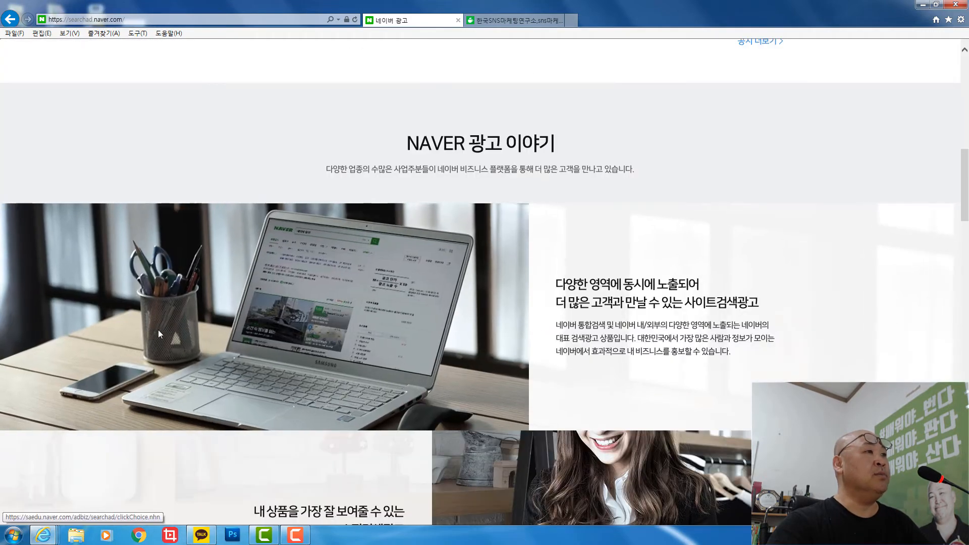
scroll(157, 333, "up", 10)
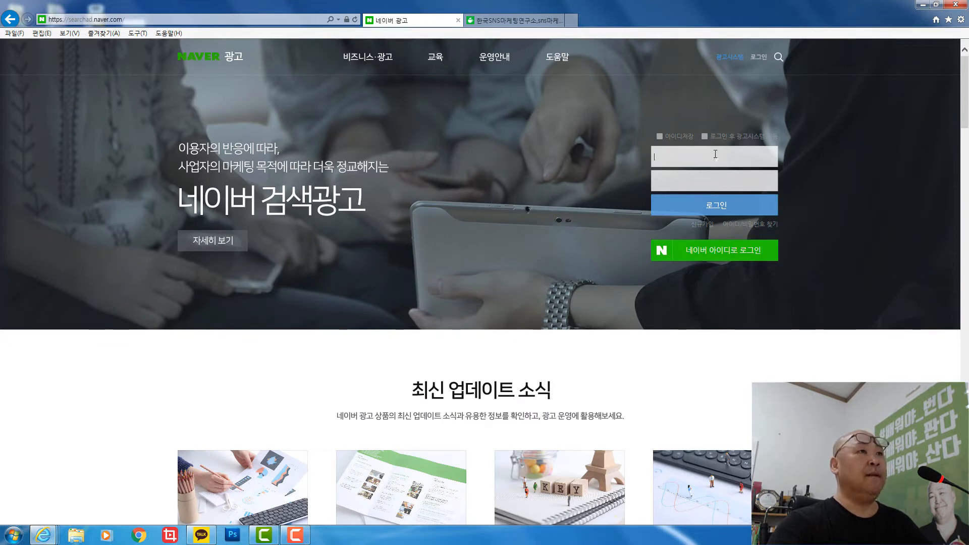
- Return via Naver 비즈니스 광고 > 검색 마케팅 and log in with the new ID
left_click(193, 59)
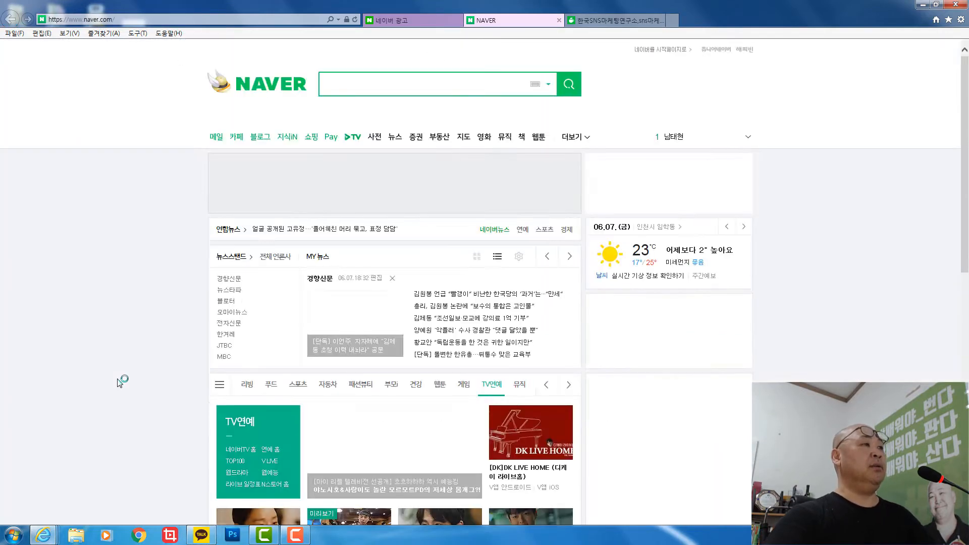
scroll(121, 381, "down", 10)
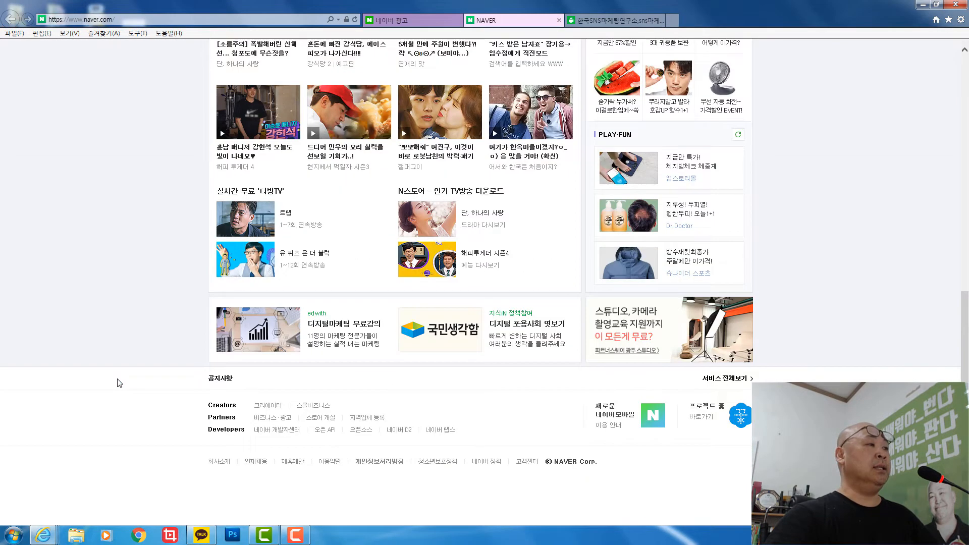
left_click(282, 422)
scroll(202, 399, "down", 4)
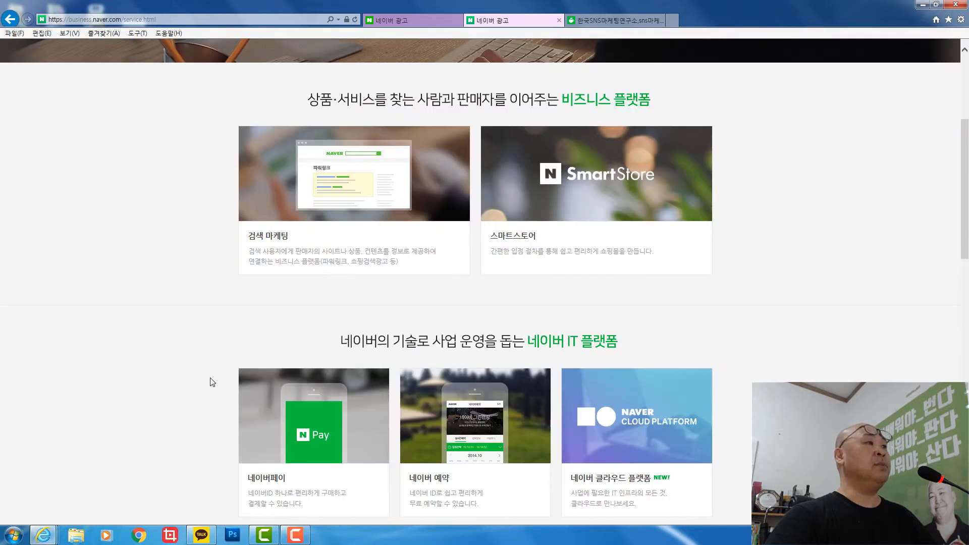
left_click(330, 203)
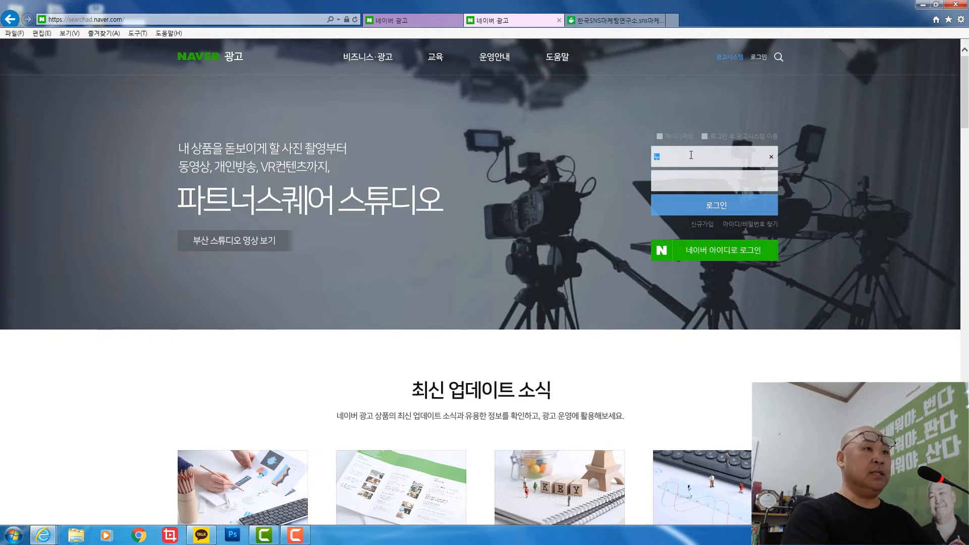
key("BackSpace")
key("BackSpace")
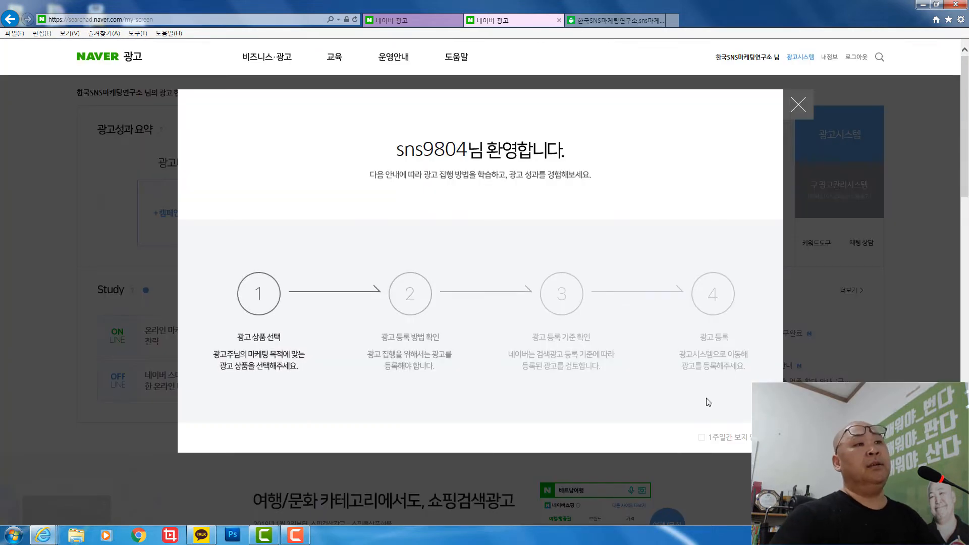
- Dismiss the welcome guide and open 키워드도구 from the dashboard
left_click(698, 475)
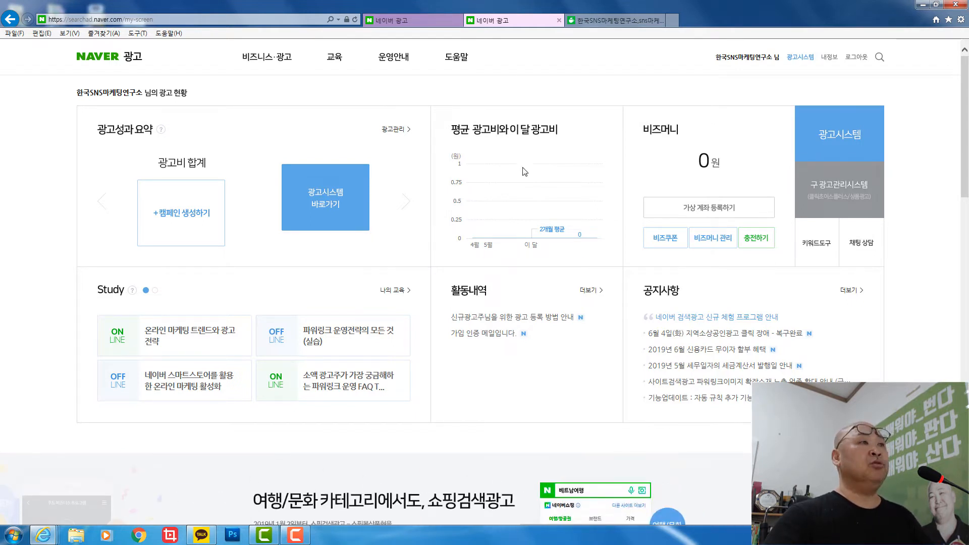
left_click(818, 244)
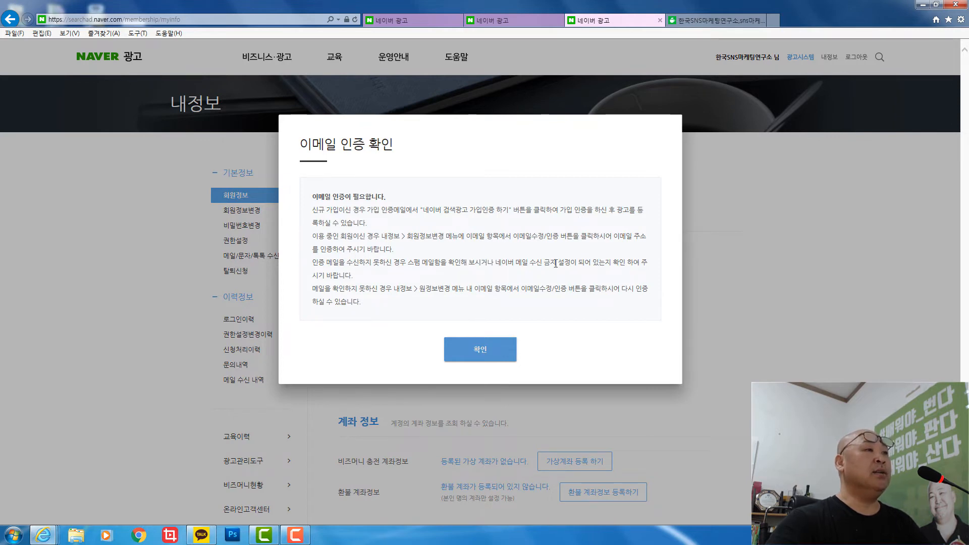
- Dismiss the email verification notice and look over the My Info page
left_click(494, 349)
scroll(111, 316, "down", 3)
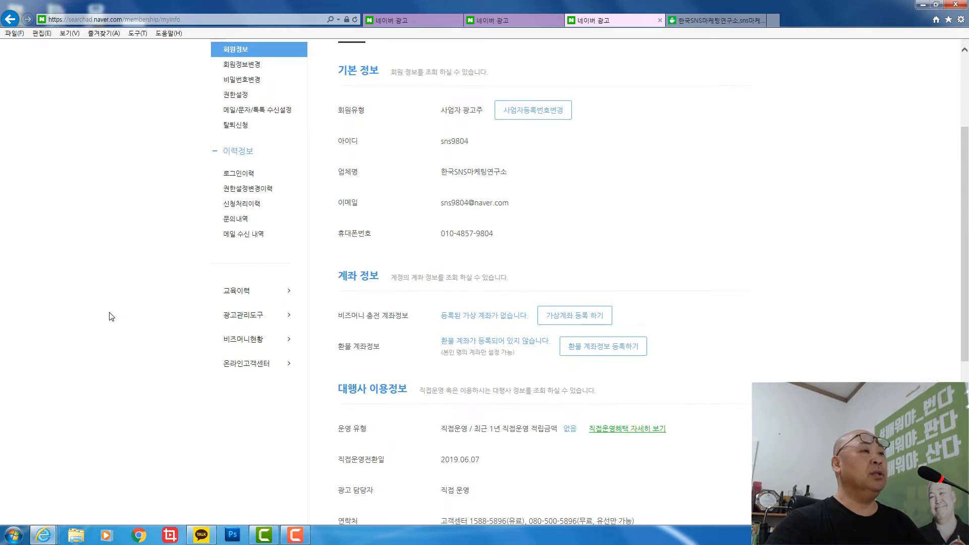
scroll(111, 317, "down", 3)
scroll(111, 317, "up", 1)
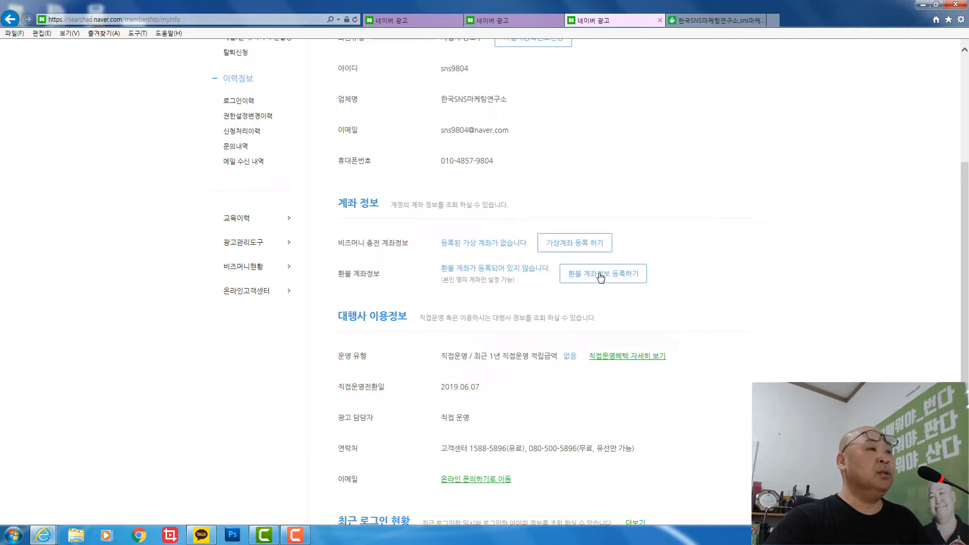
scroll(190, 396, "down", 3)
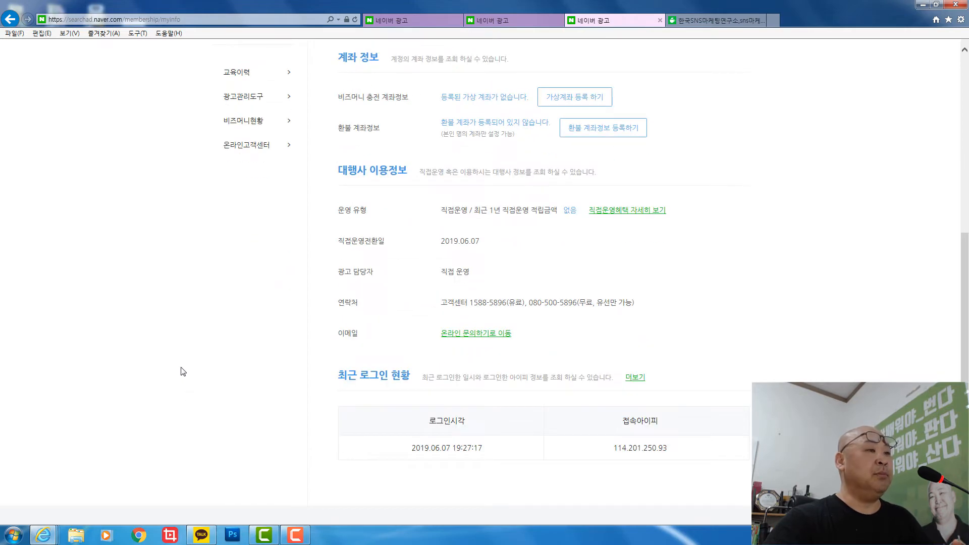
scroll(183, 372, "up", 7)
scroll(96, 340, "down", 1)
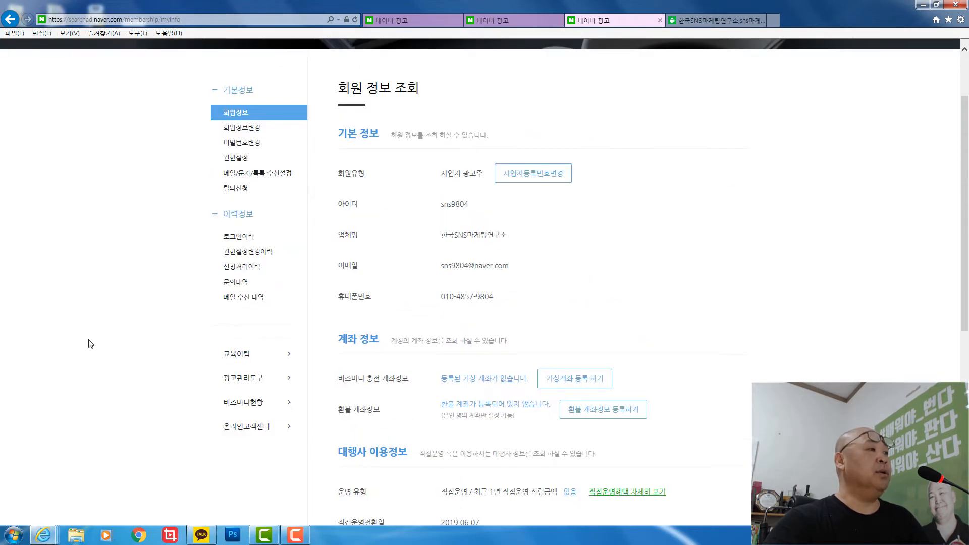
- Go back to the first 네이버 광고 tab and open the Naver portal home in a new tab
left_click(254, 382)
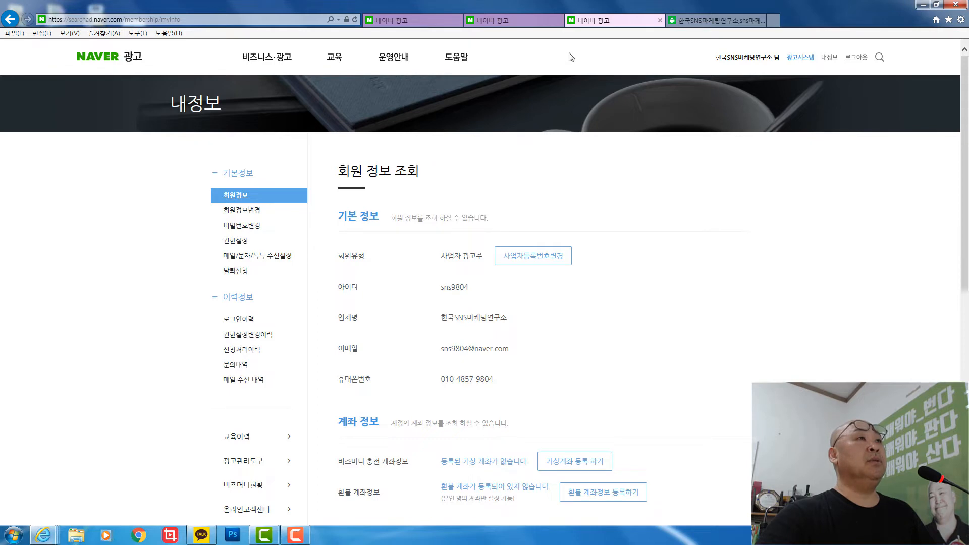
left_click(405, 21)
left_click(209, 58)
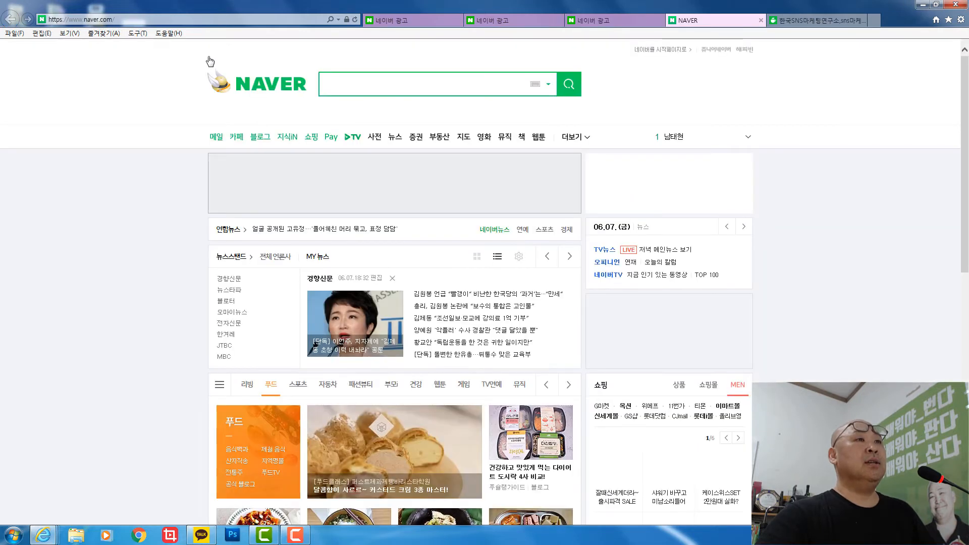
- Open the 가입 인증 email in Naver Mail, complete 가입인증 하기, and go to Search Ad home
left_click(639, 186)
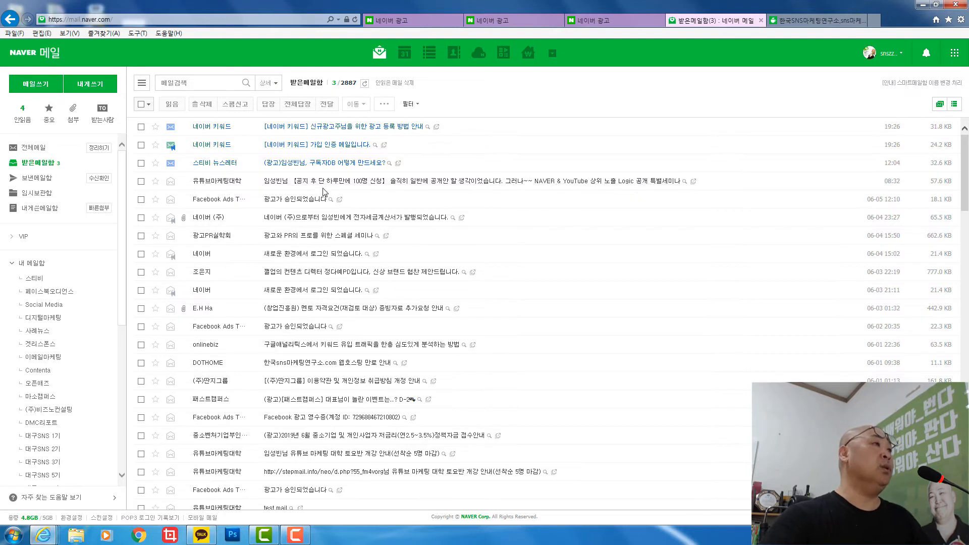
left_click(338, 146)
scroll(253, 240, "down", 5)
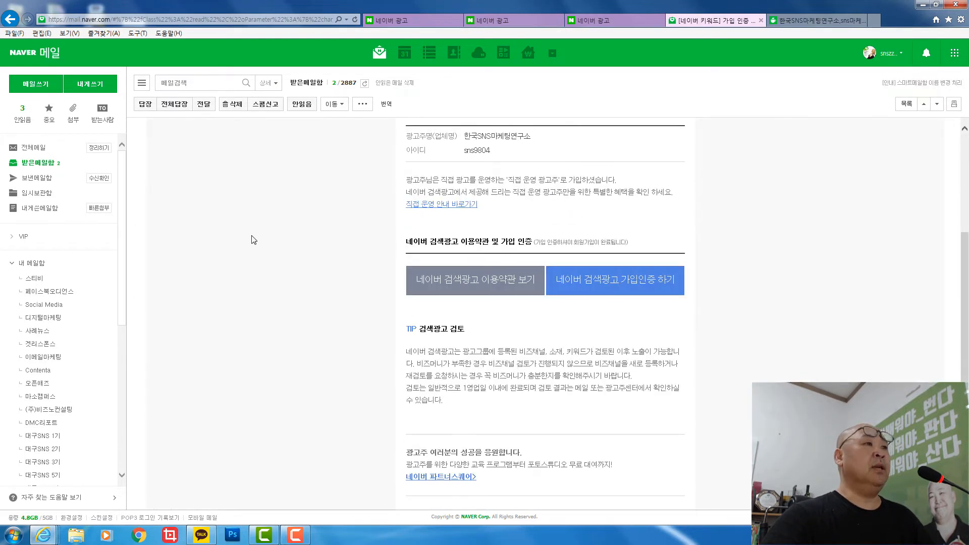
left_click(613, 289)
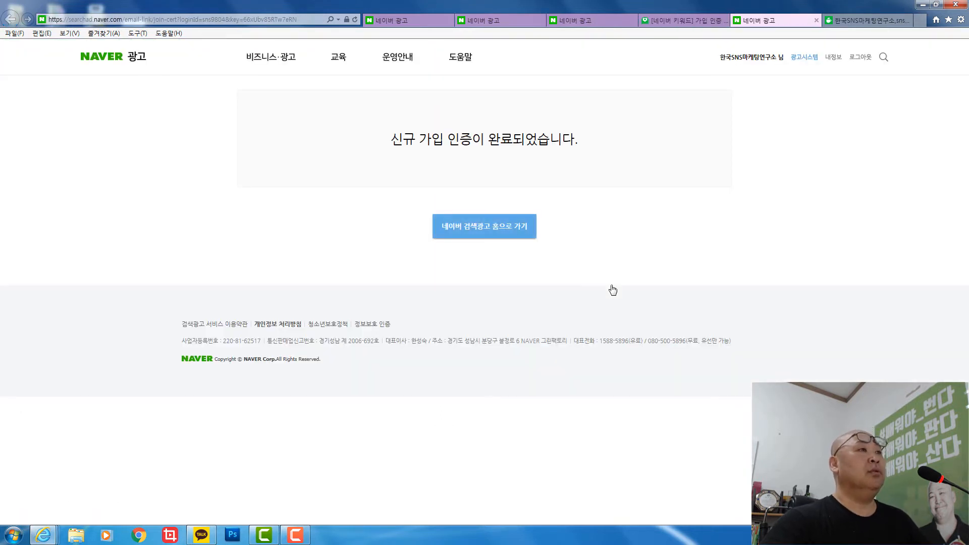
left_click(504, 232)
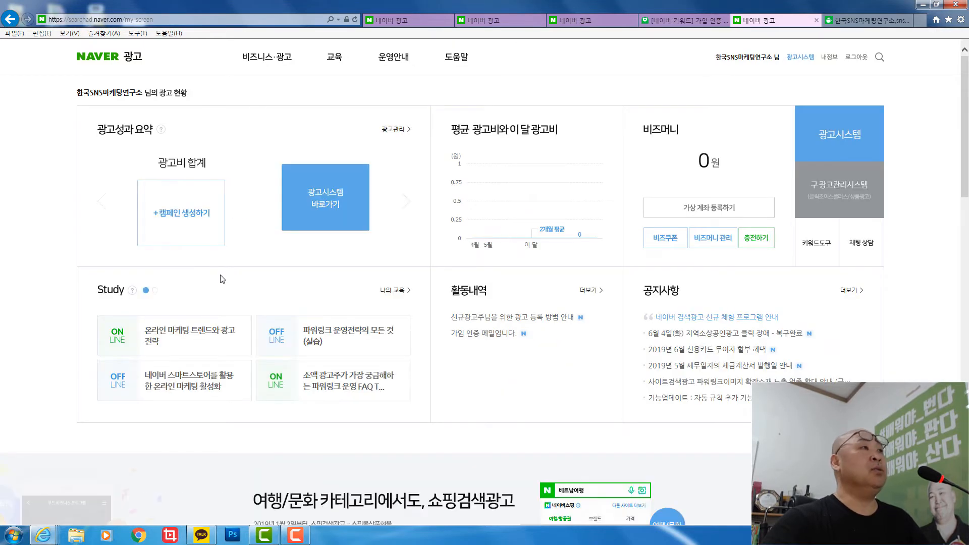
- Open 키워드도구 from the ad status dashboard in a new tab
left_click(817, 245)
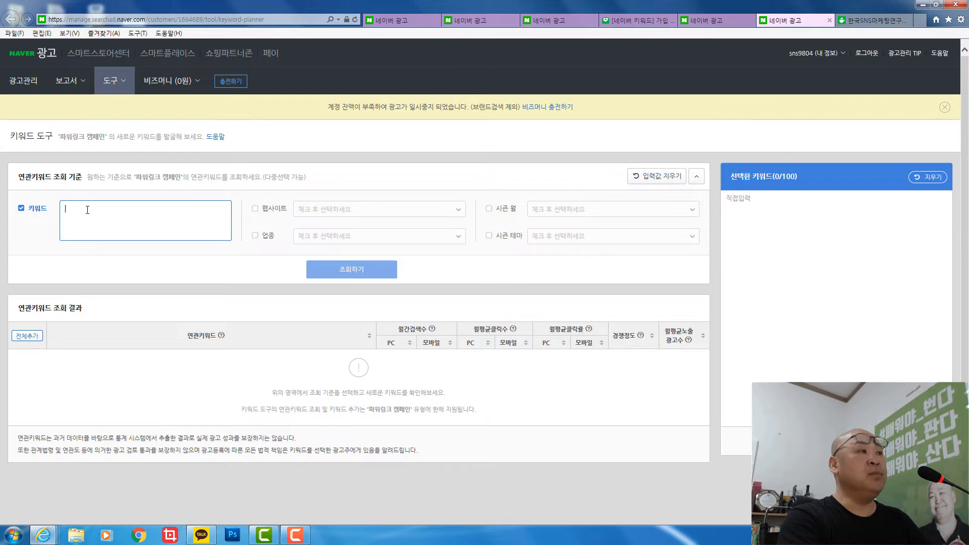
- Enter 선글라스, 남성선글라스 and 여성선글라스 on separate lines and run the 조회하기 lookup
type("tjs")
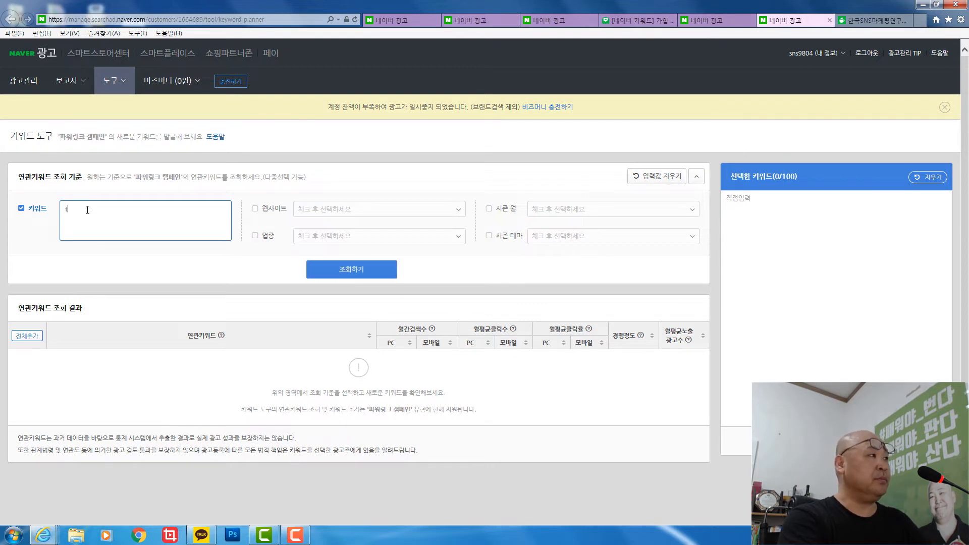
key("BackSpace")
type("tjsrmf")
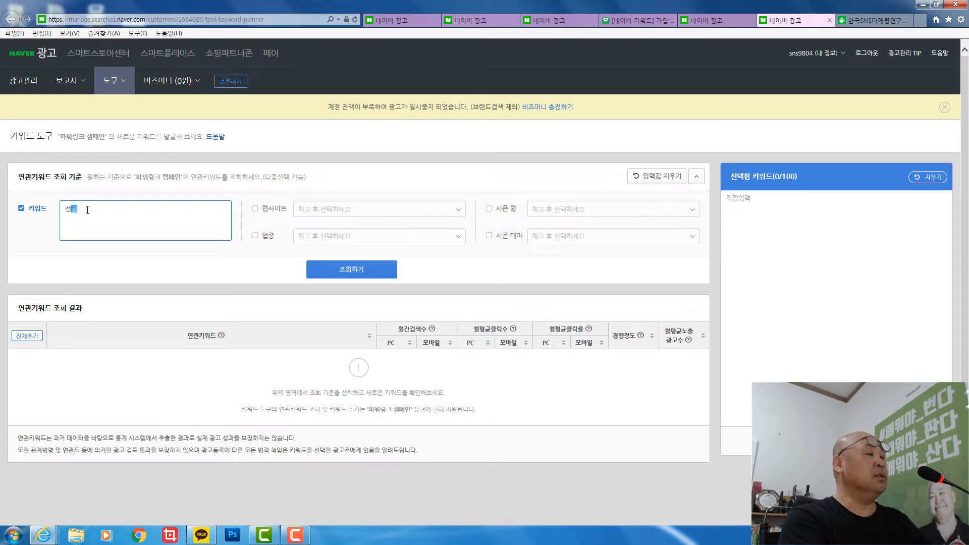
type("fktm")
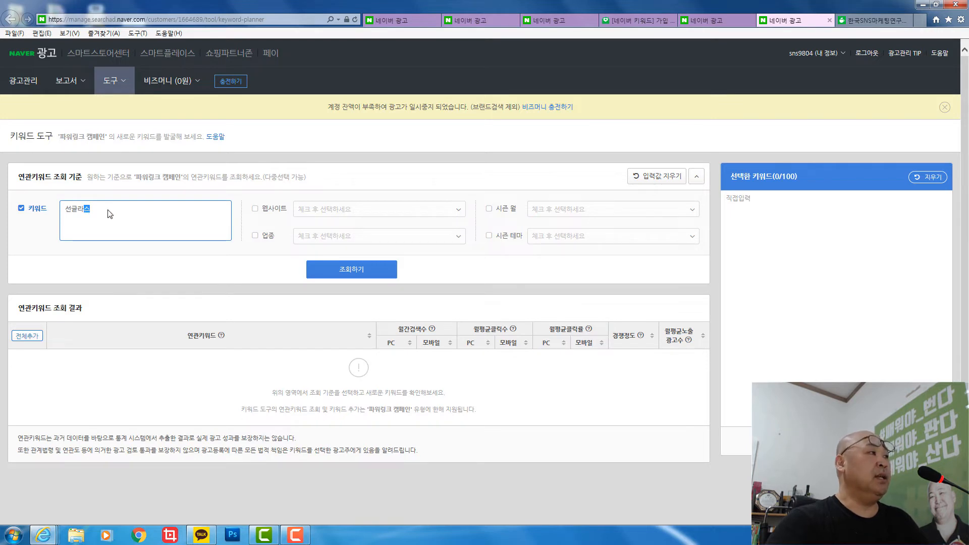
left_click(108, 210)
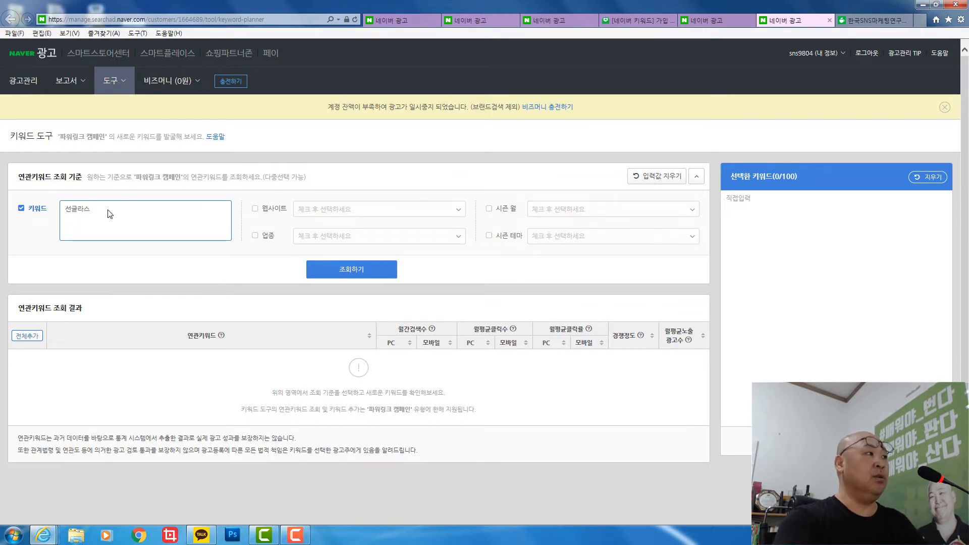
key("Return")
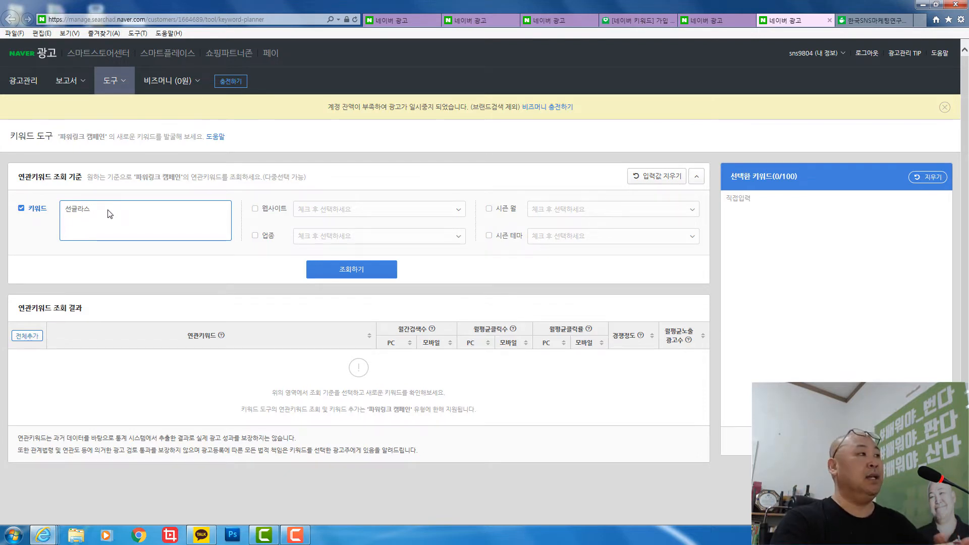
type("남성")
type("선글라스")
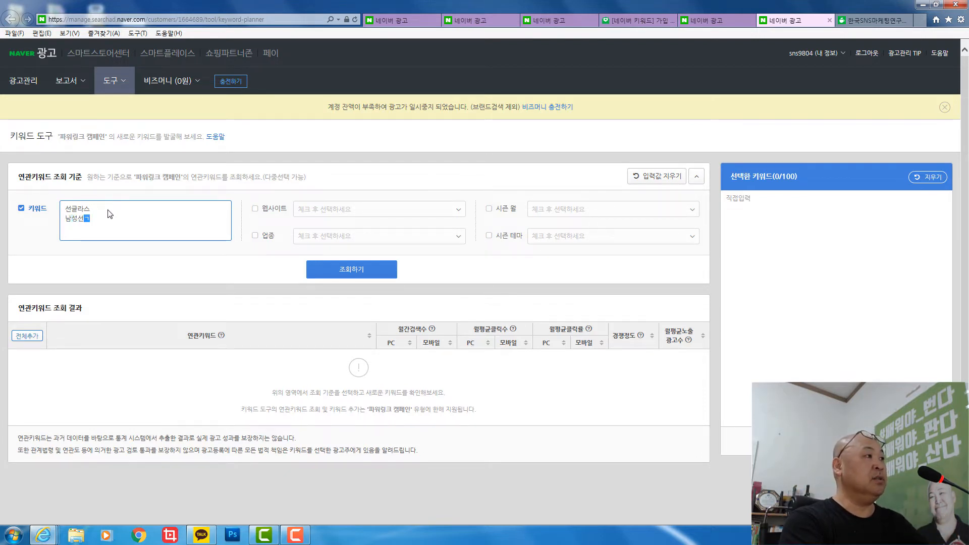
key("Return")
type("여")
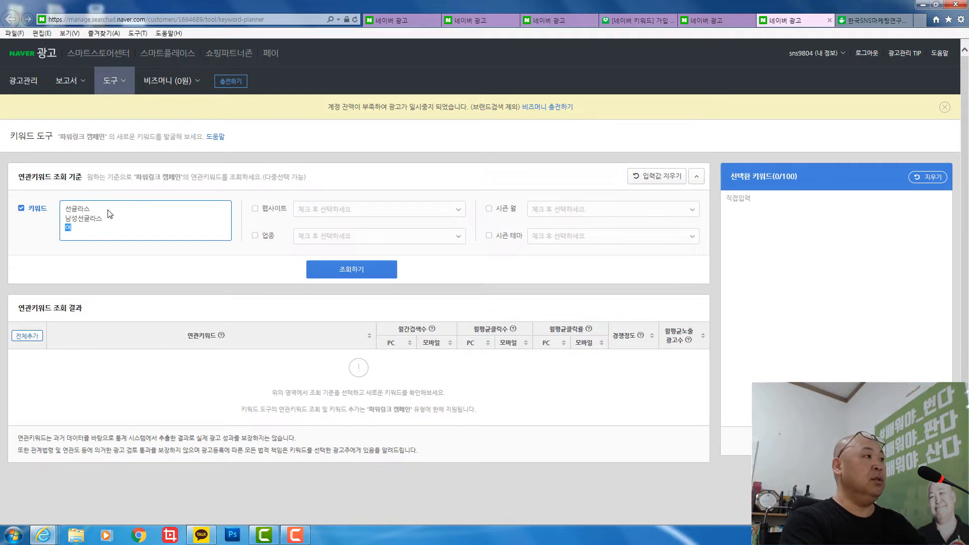
type("성선글라스")
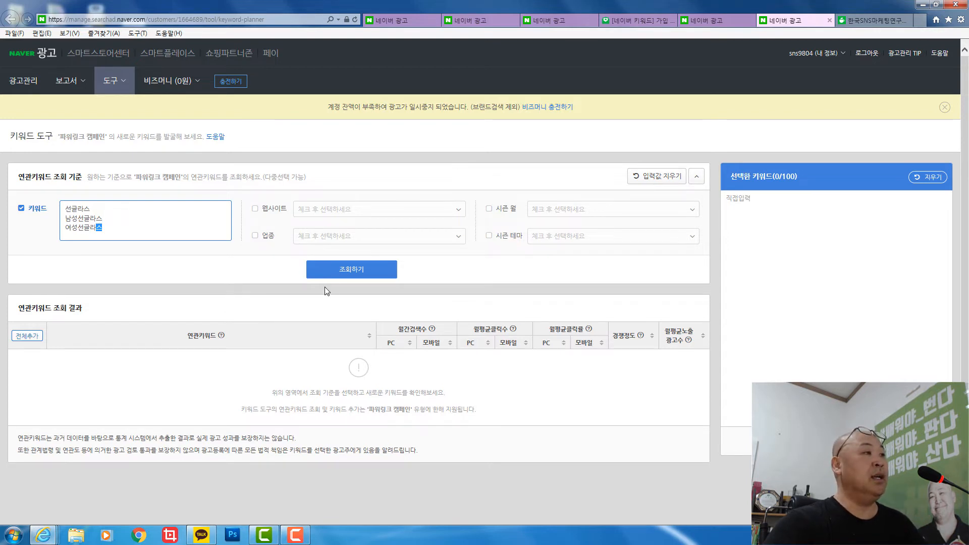
left_click(349, 275)
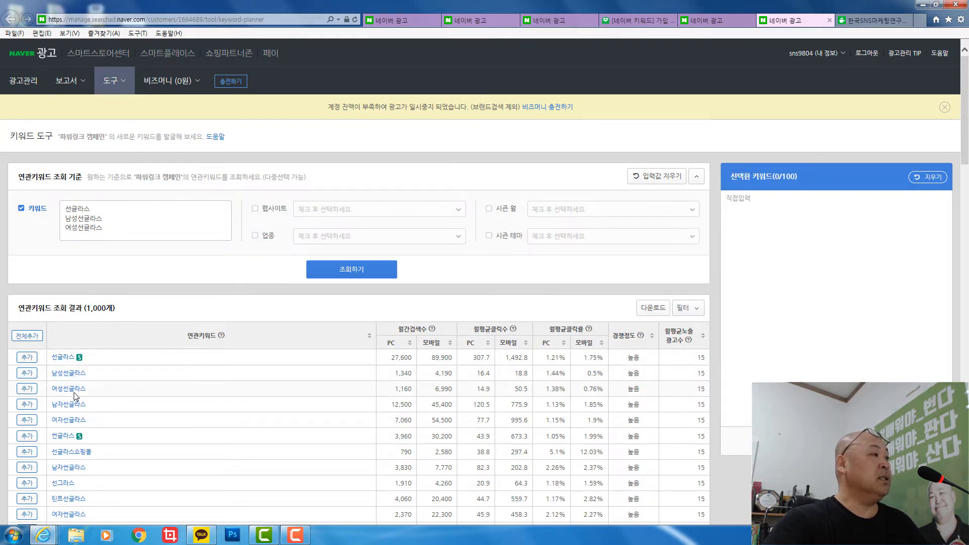
- Scroll the 1,000 related-keyword results, with 선글라스 at 27,600 PC and 89,900 mobile searches
scroll(64, 380, "down", 3)
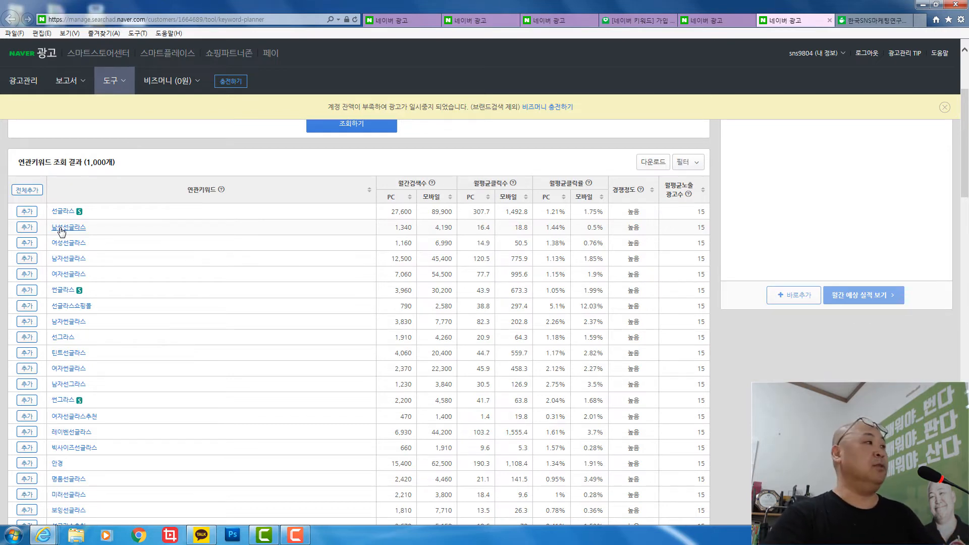
scroll(139, 302, "up", 3)
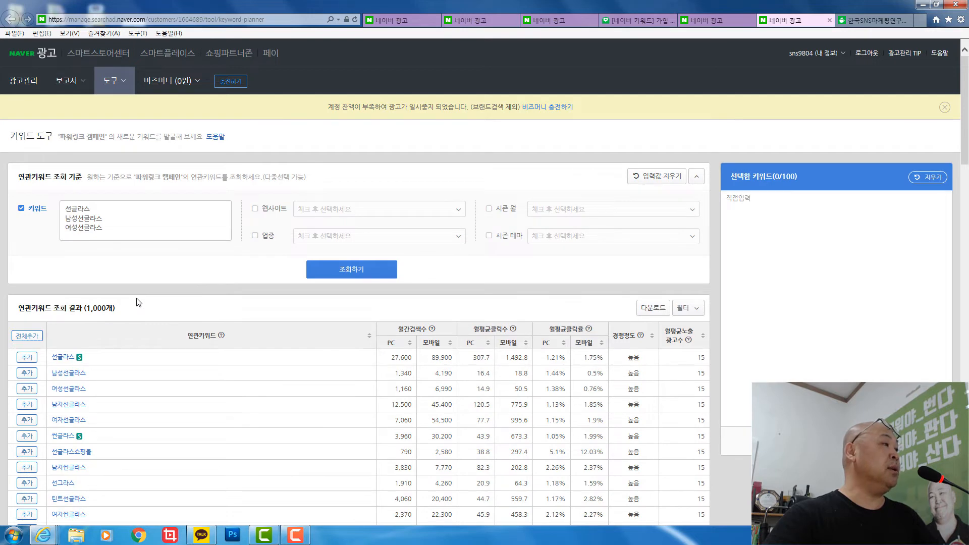
scroll(138, 302, "down", 3)
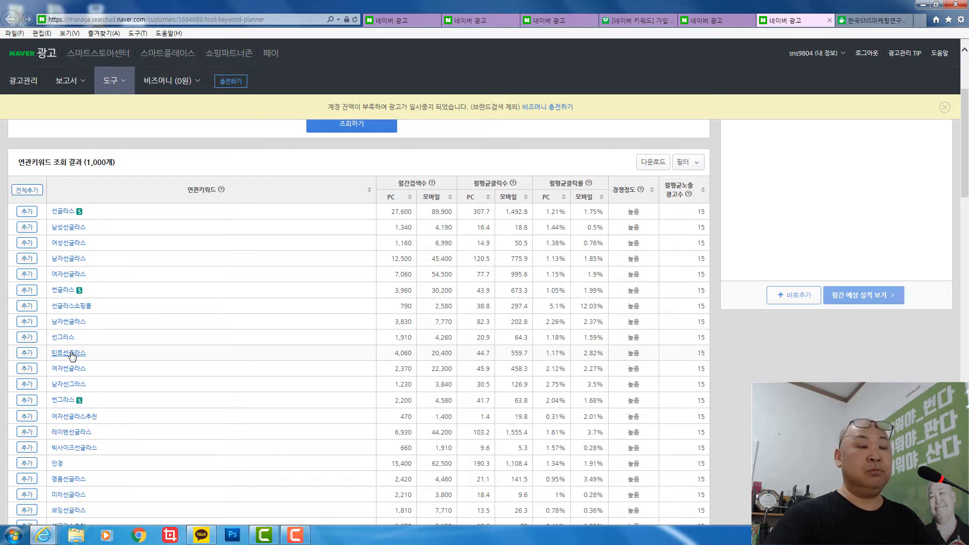
scroll(71, 353, "down", 2)
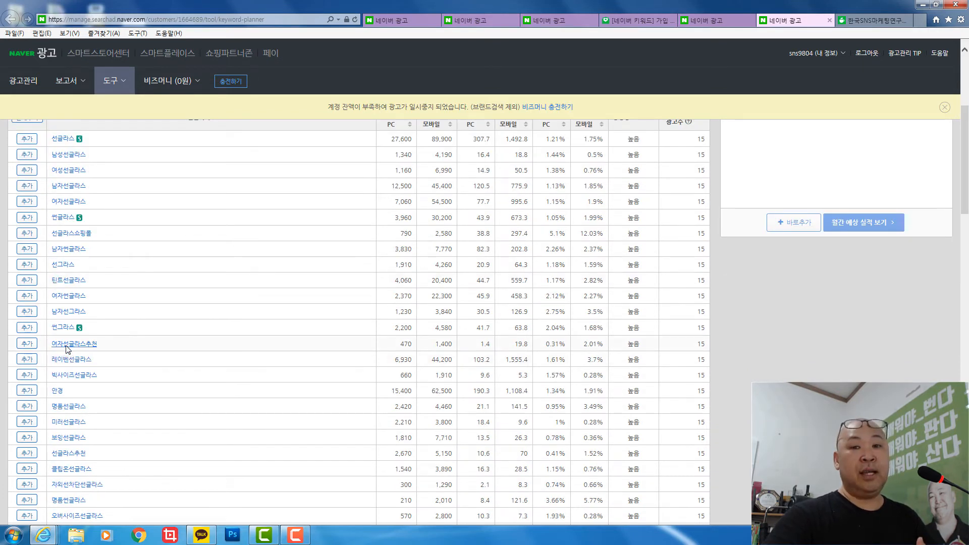
scroll(66, 349, "down", 4)
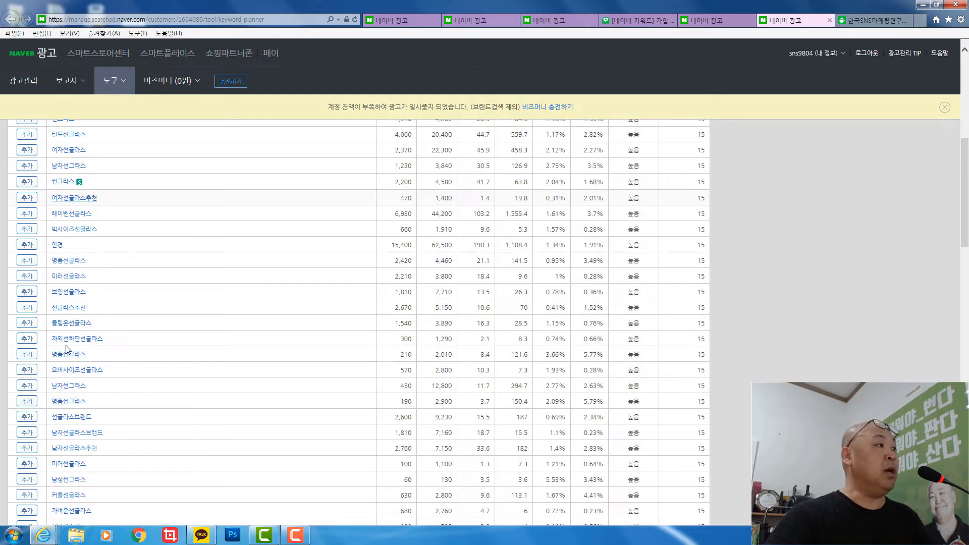
scroll(147, 368, "up", 10)
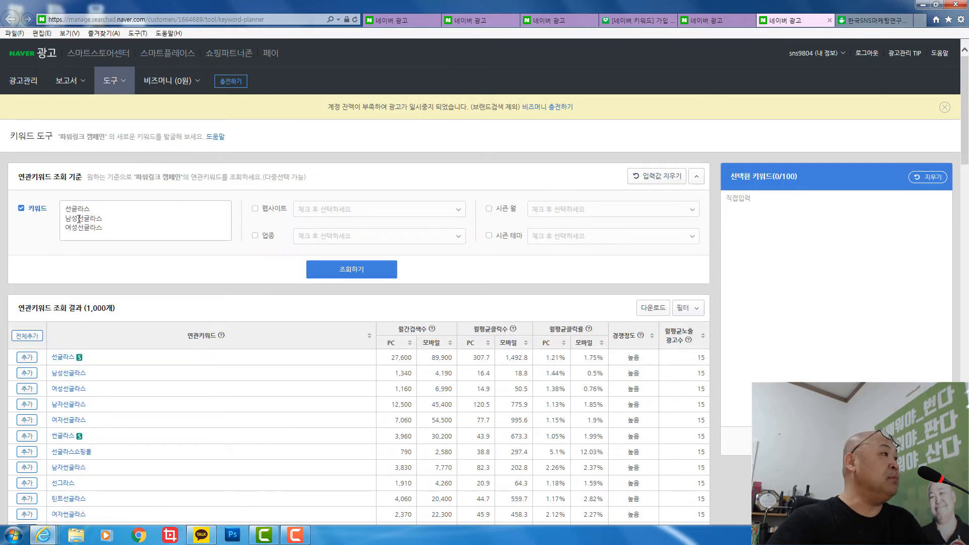
- Replace 성 with 자 to make 남자선글라스 and 여자선글라스, then rerun the lookup
left_click_drag(79, 218, 73, 227)
type("자")
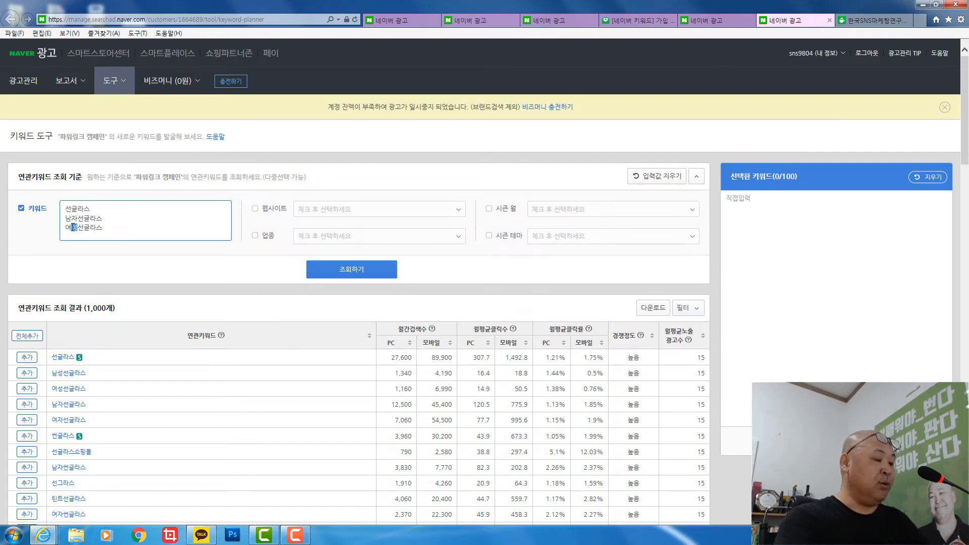
type("자")
left_click(351, 269)
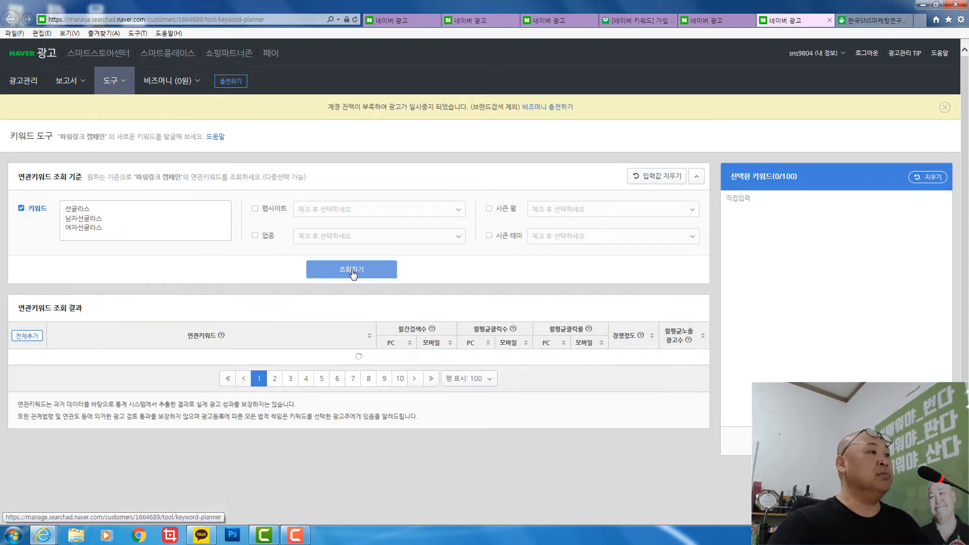
scroll(70, 289, "down", 1)
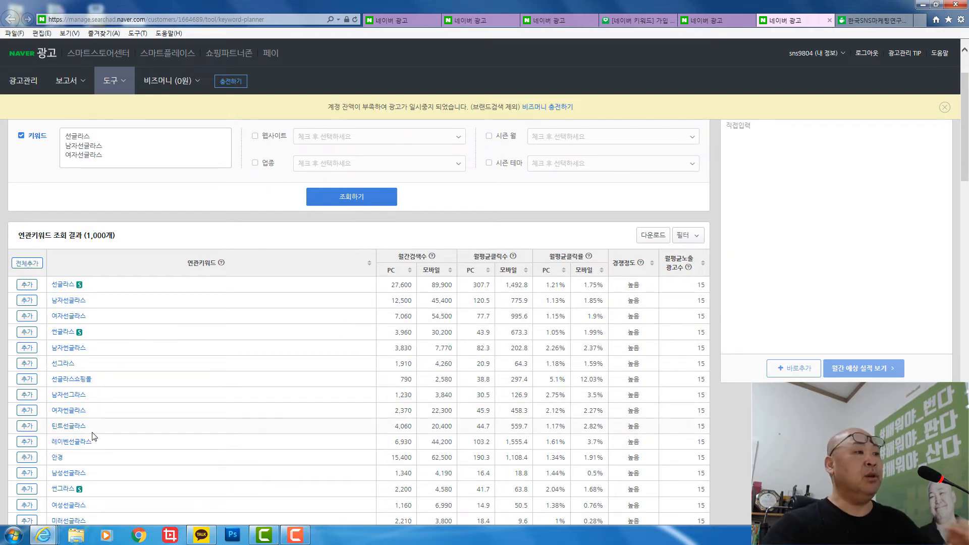
- Sort by PC monthly searches descending (구찌 first at 154,100) and open 여자선글라스's details
left_click(392, 273)
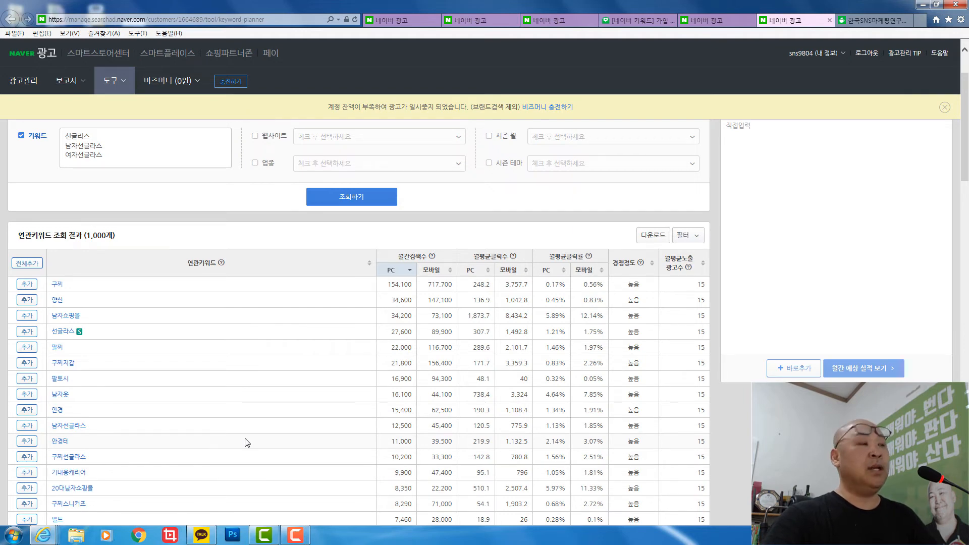
scroll(215, 436, "down", 3)
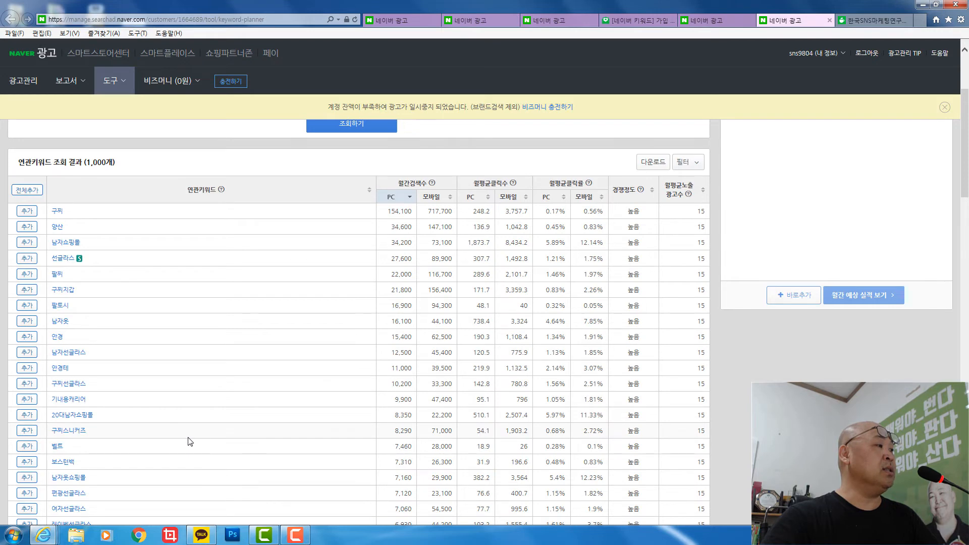
scroll(164, 499, "down", 6)
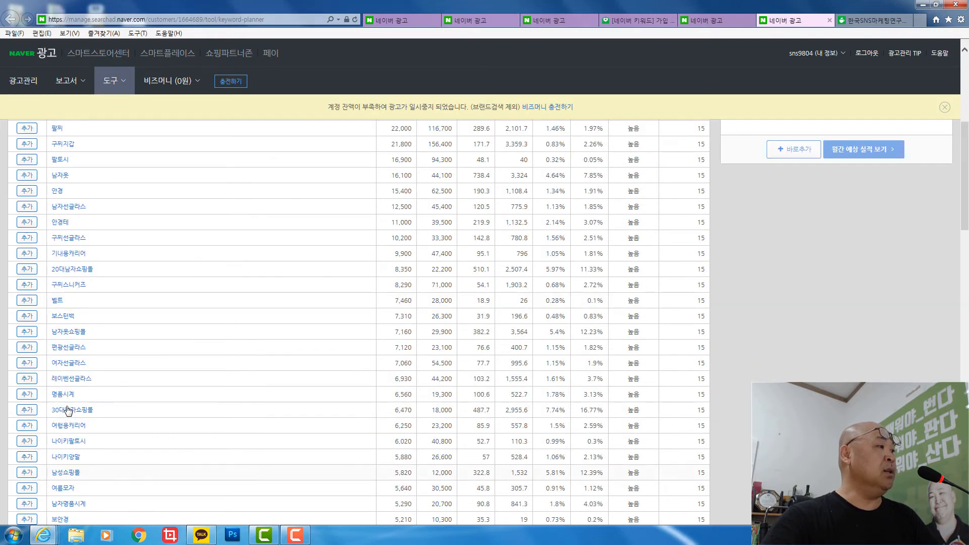
left_click(70, 364)
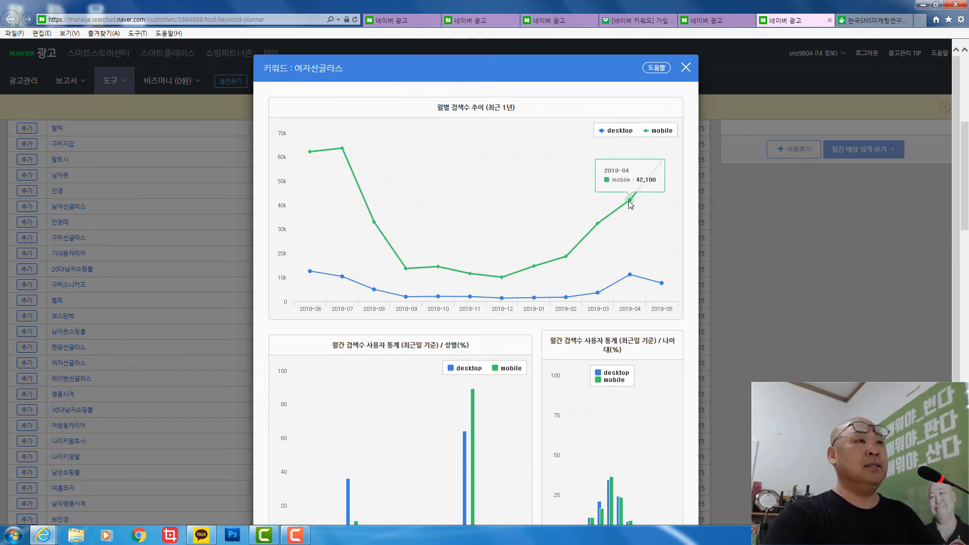
- Read the 여자선글라스 gender and age chart values, then close the statistics window
scroll(441, 251, "down", 3)
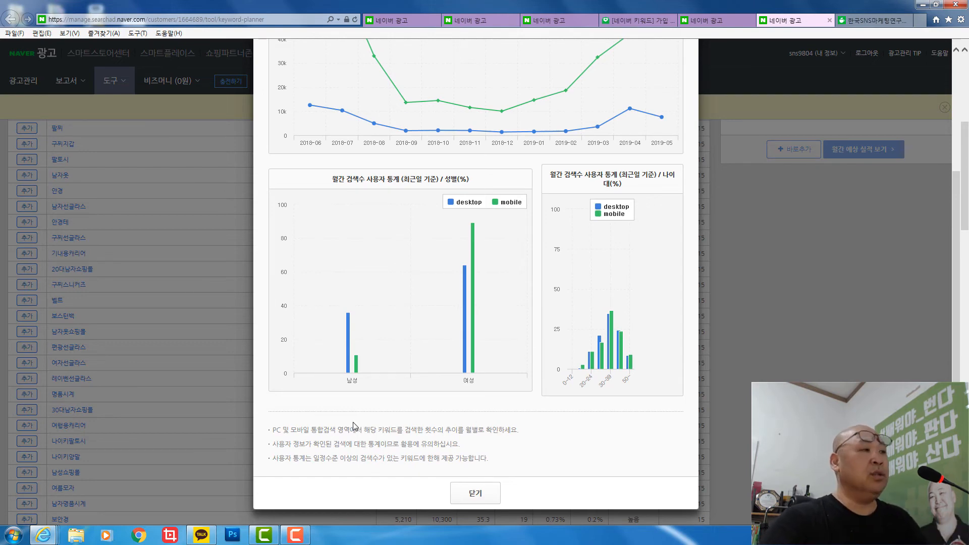
mouse_move(350, 318)
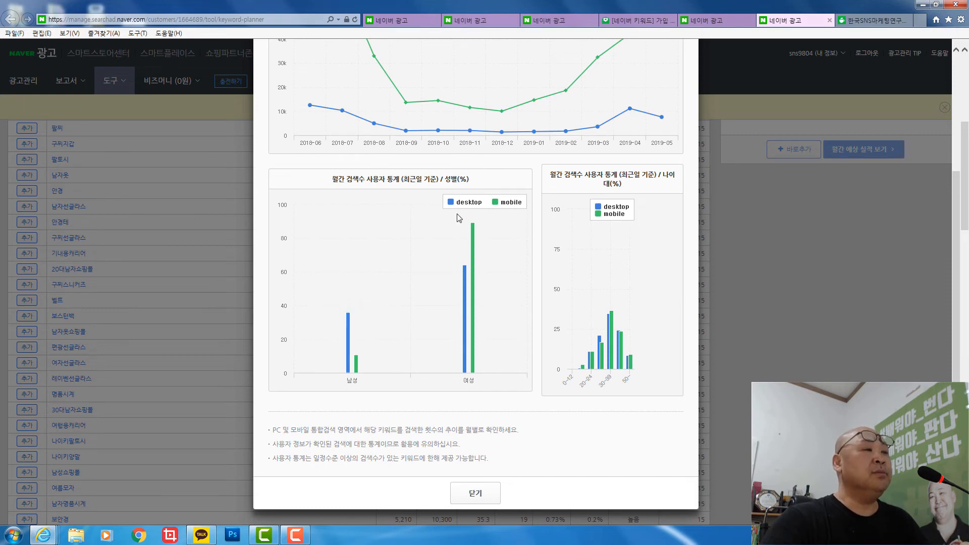
mouse_move(466, 283)
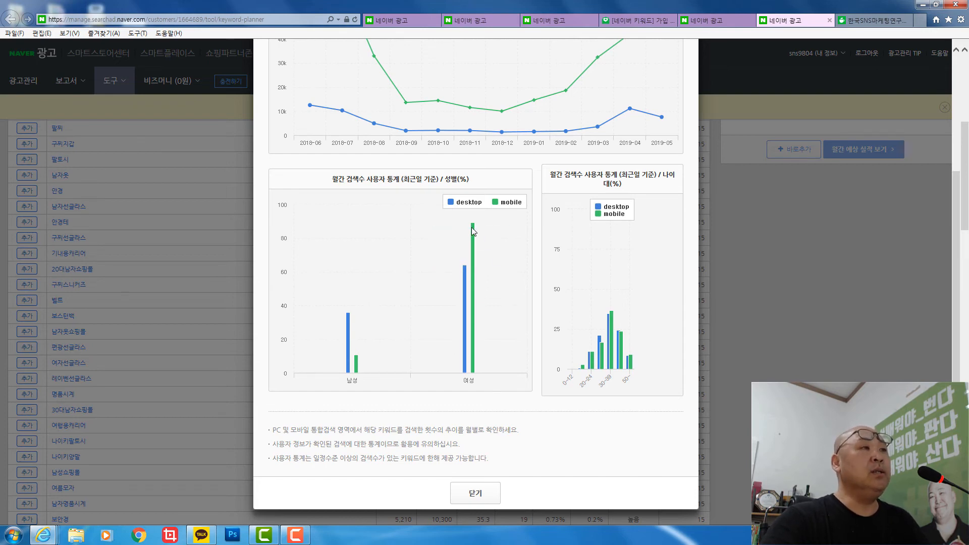
mouse_move(474, 228)
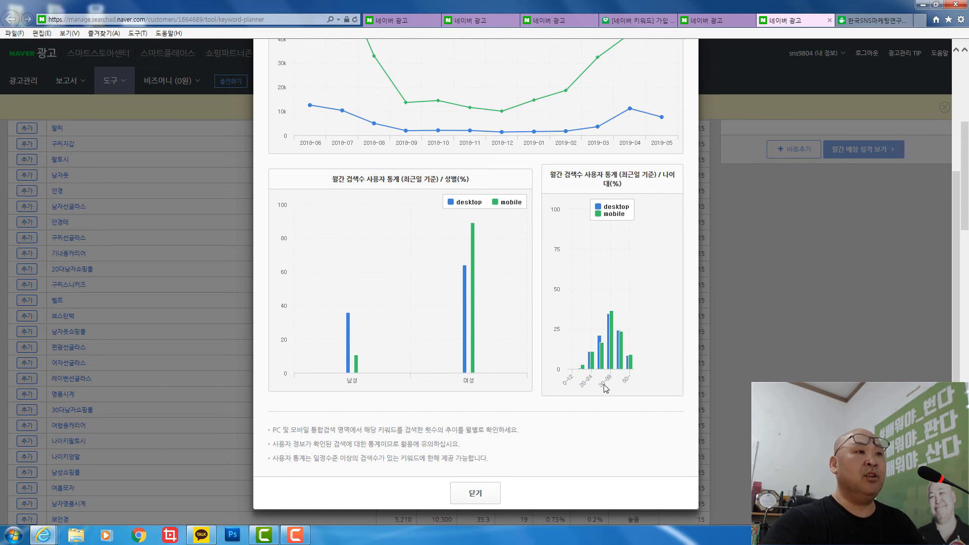
mouse_move(613, 316)
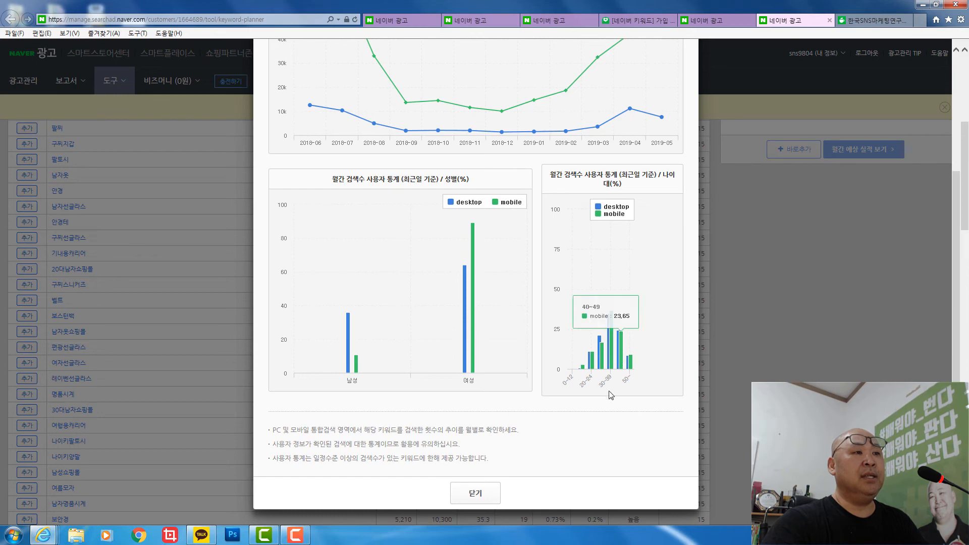
mouse_move(602, 372)
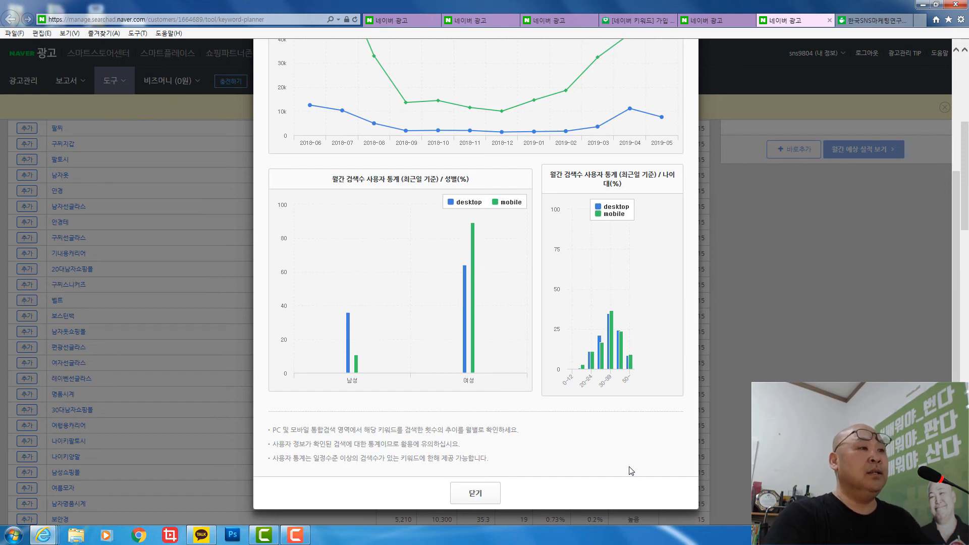
scroll(630, 471, "up", 3)
scroll(605, 262, "down", 3)
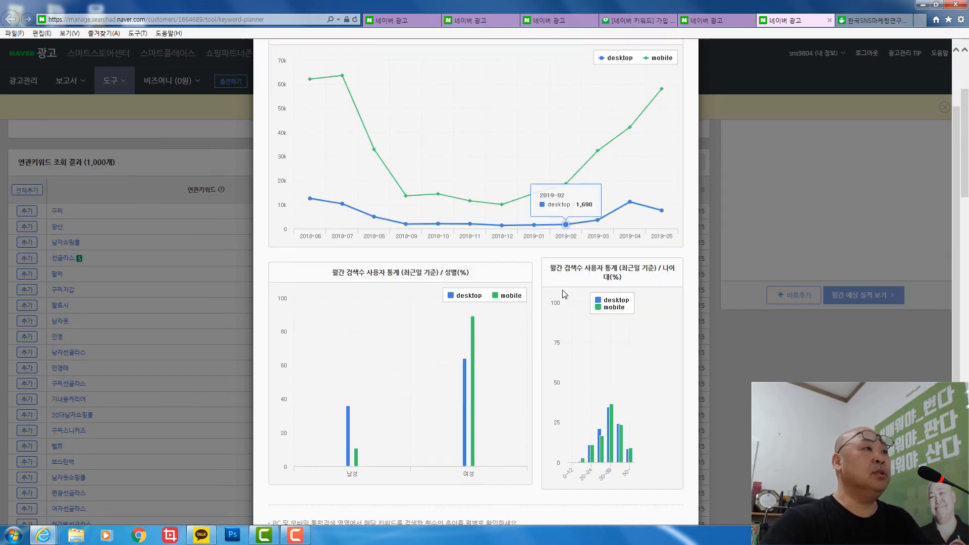
left_click(478, 517)
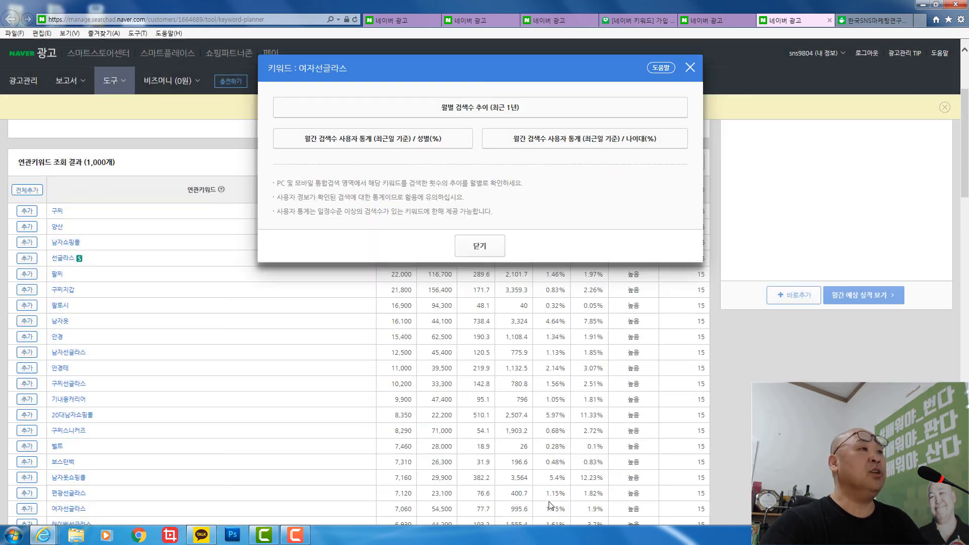
- Close the statistics window and paste 선글라스, 남자선글라스, 여자선글라스 into the selected-keyword list for monthly estimates
left_click(479, 246)
scroll(294, 288, "up", 3)
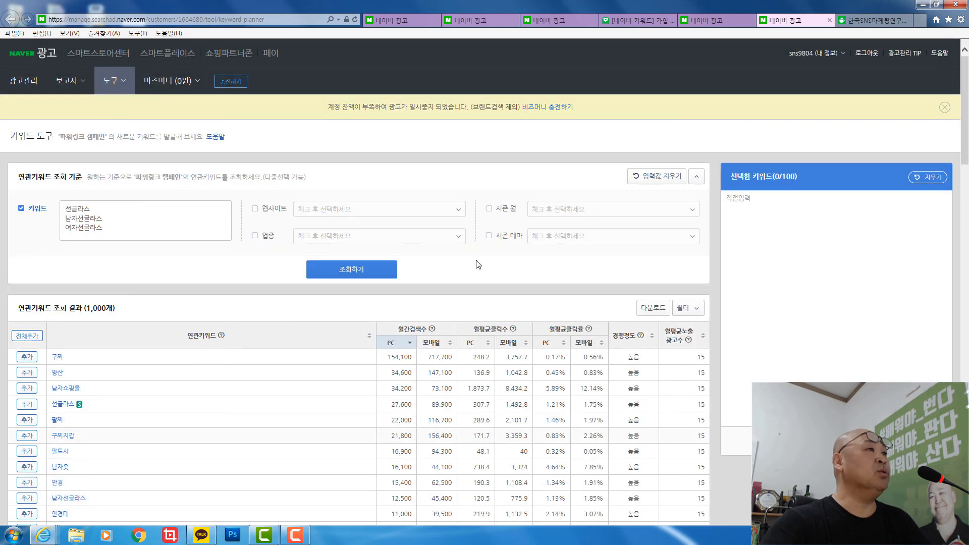
left_click(116, 228)
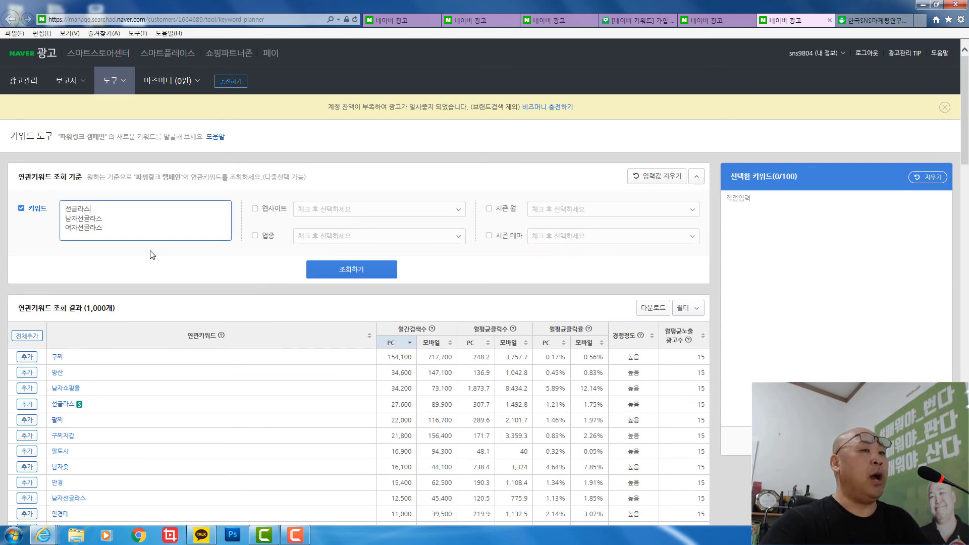
key("ctrl+a")
key("ctrl+c")
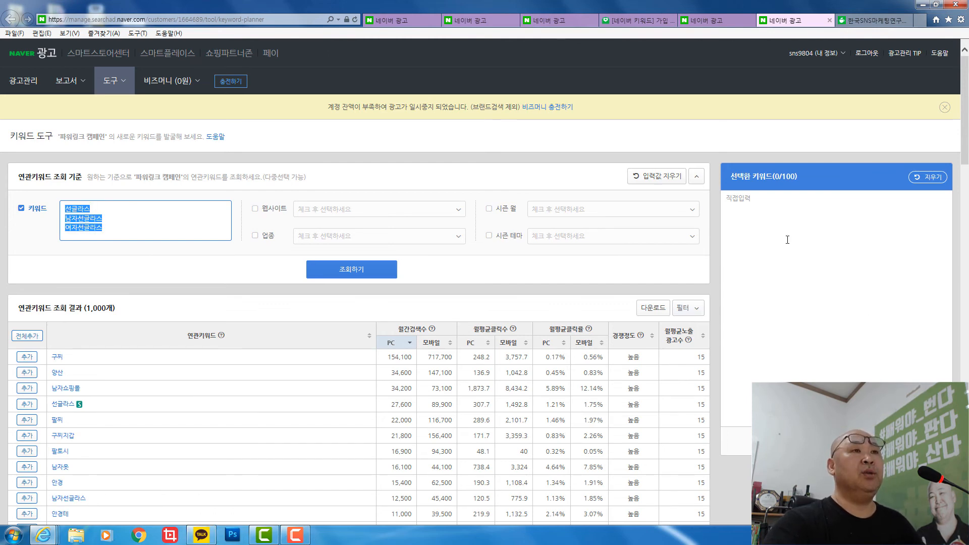
left_click(761, 205)
key("ctrl+v")
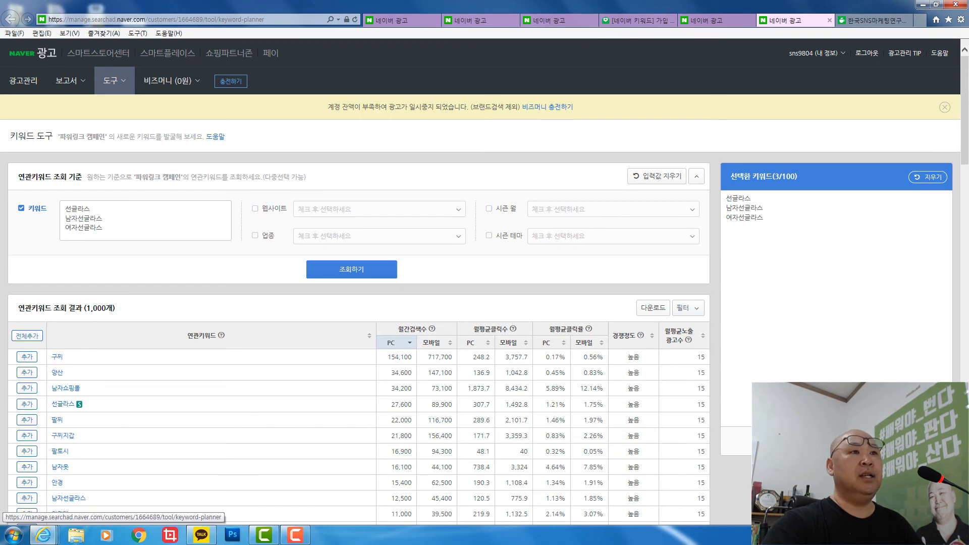
left_click(836, 441)
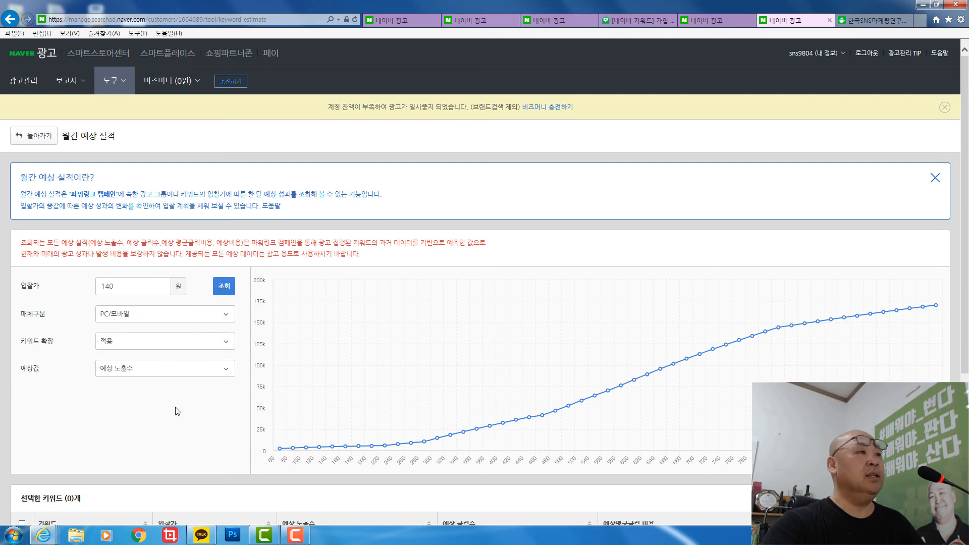
- Review the bid-versus-impressions curve for the three keywords at a 140 won bid (4,297 impressions)
scroll(178, 411, "down", 4)
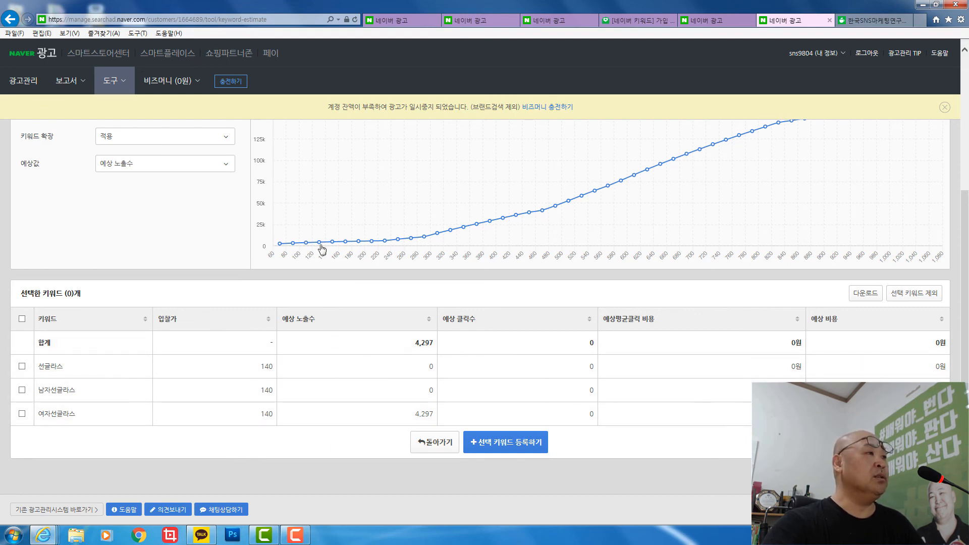
mouse_move(320, 245)
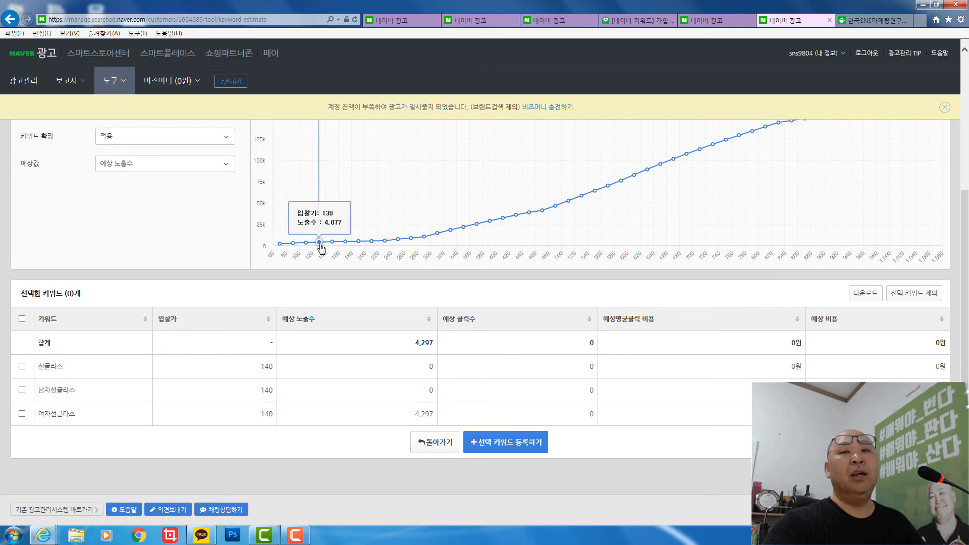
scroll(321, 247, "up", 3)
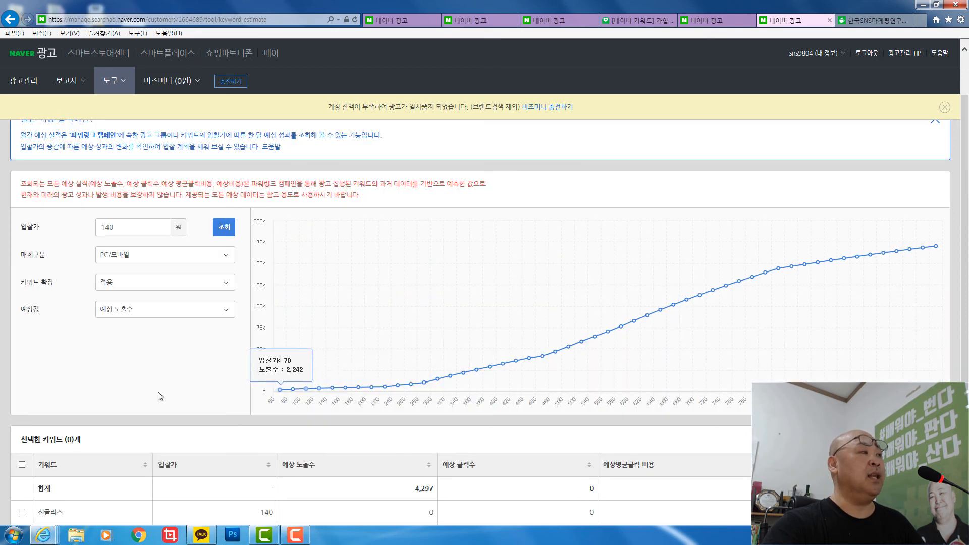
mouse_move(882, 257)
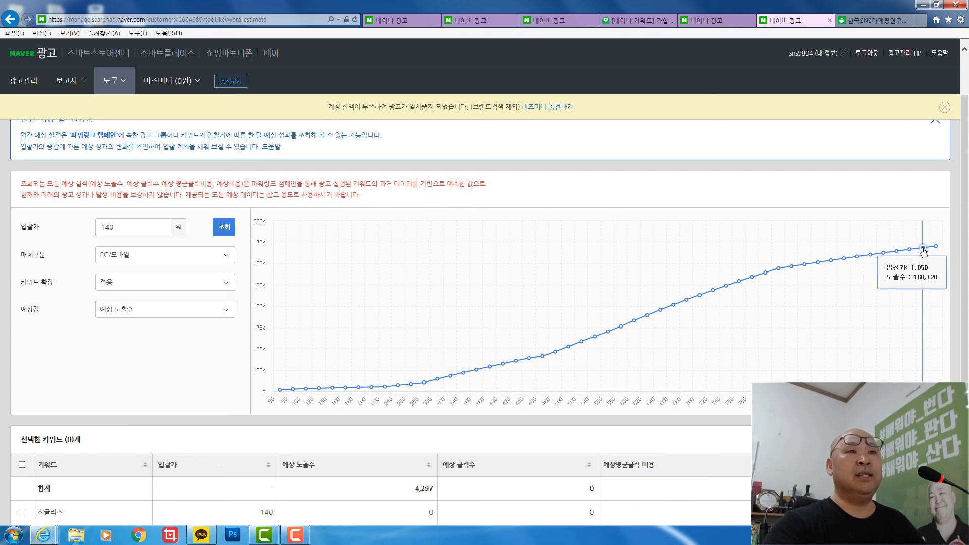
scroll(188, 363, "up", 1)
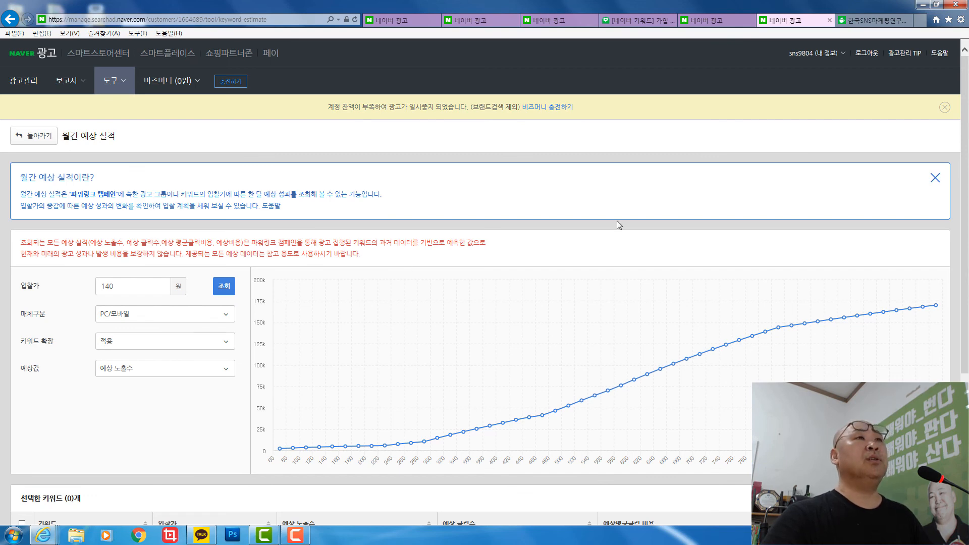
left_click(706, 20)
- Look up 선글라스, 여자선글라스 and 남자선글라스 in a fresh Keyword Tool and save results as 연관키워드 20190607 1939.xlsx
left_click(823, 251)
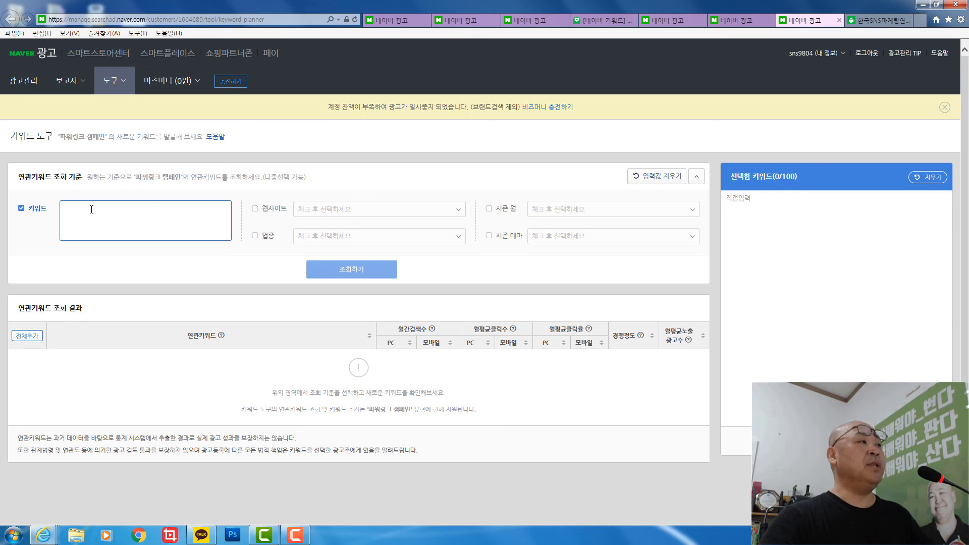
type("du")
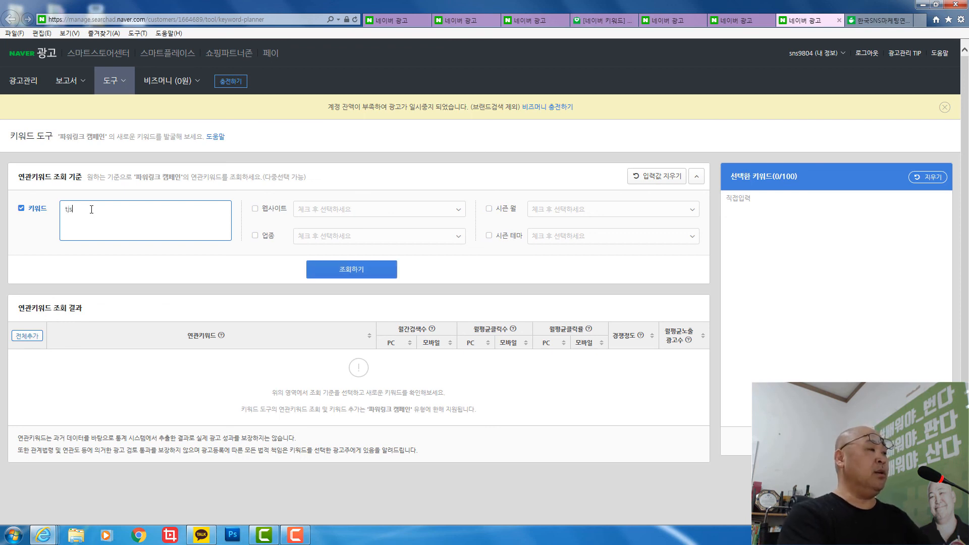
key("BackSpace")
key("BackSpace")
type("선글라스")
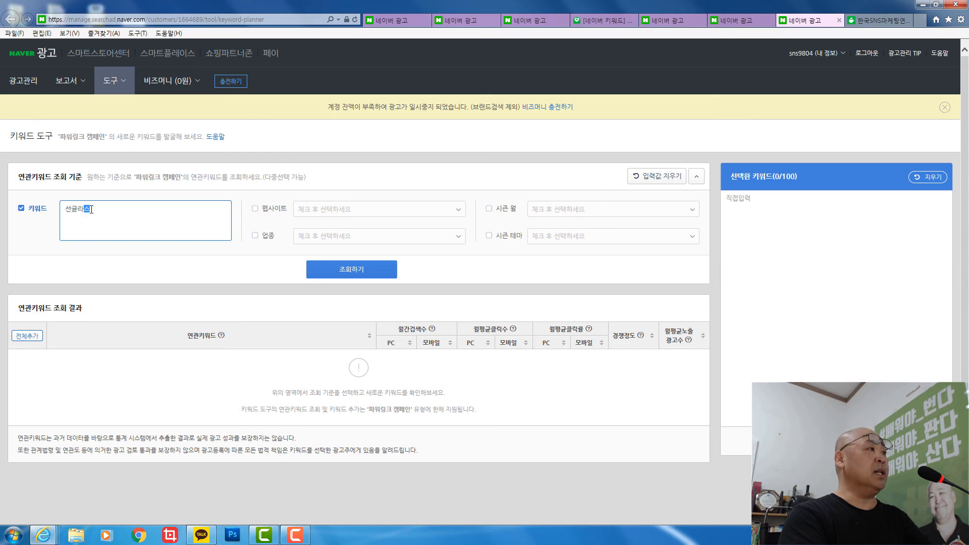
key("Return")
type("여자선글라스")
key("Return")
type("남자선글라스")
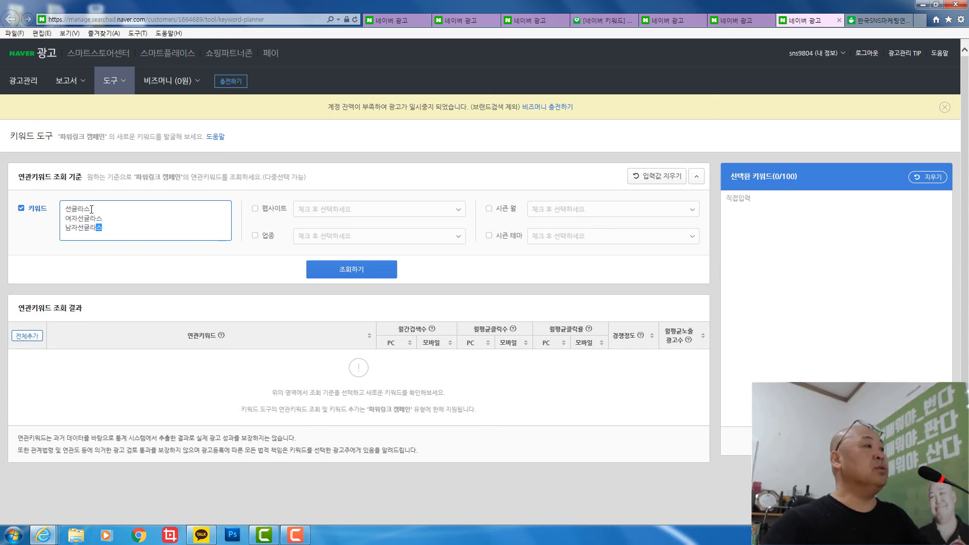
left_click(353, 270)
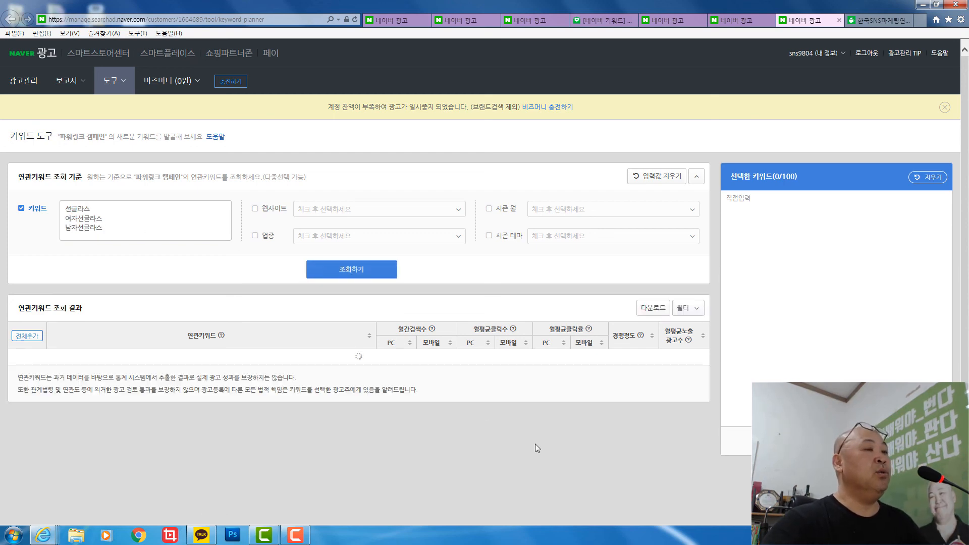
left_click(653, 312)
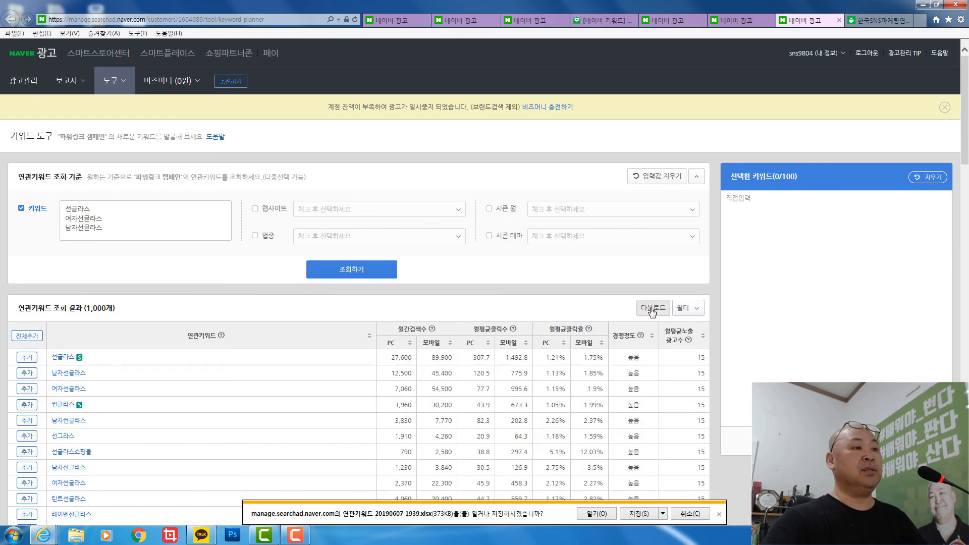
left_click(648, 516)
- Open 연관키워드 20190607 1939.xlsx in Excel and widen columns A and E–G to show full headers
left_click(610, 518)
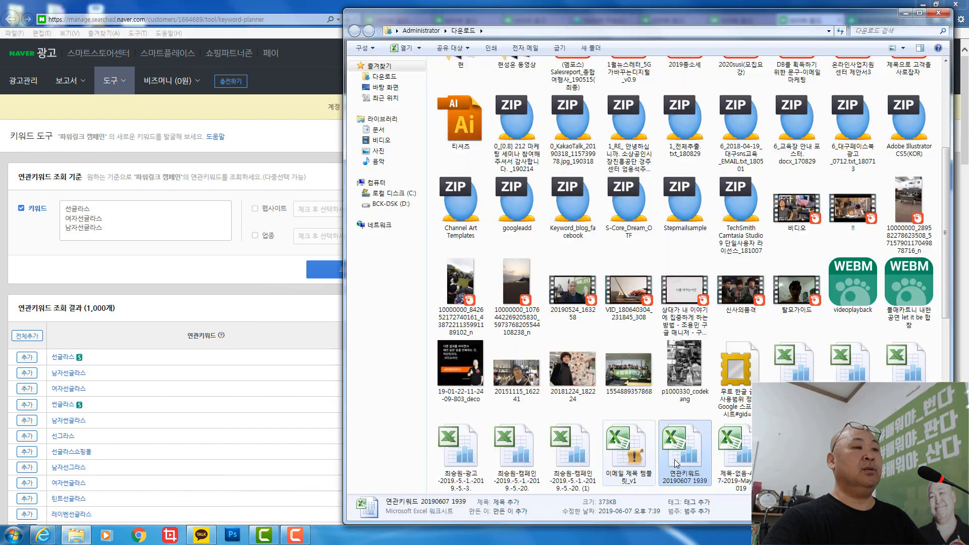
double_click(676, 460)
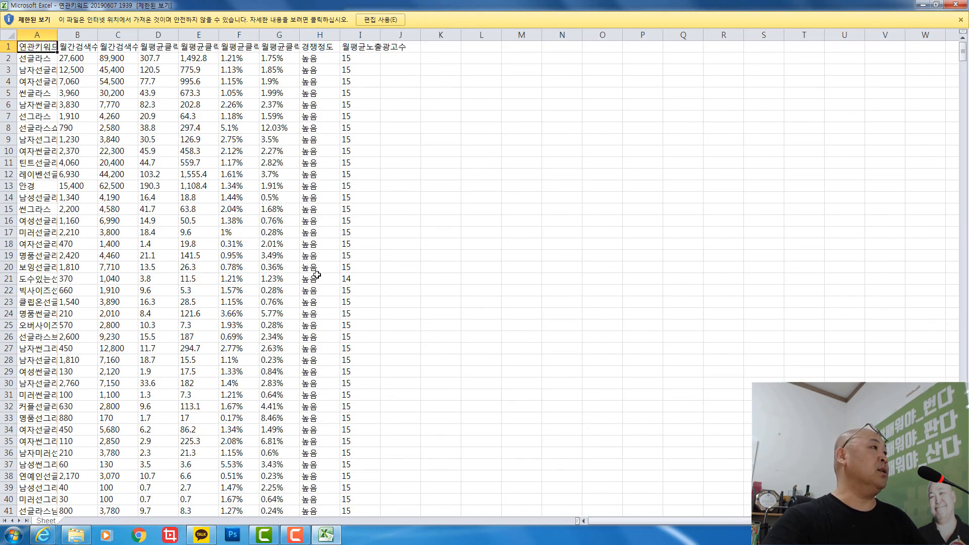
left_click_drag(58, 35, 462, 41)
left_click_drag(503, 37, 587, 35)
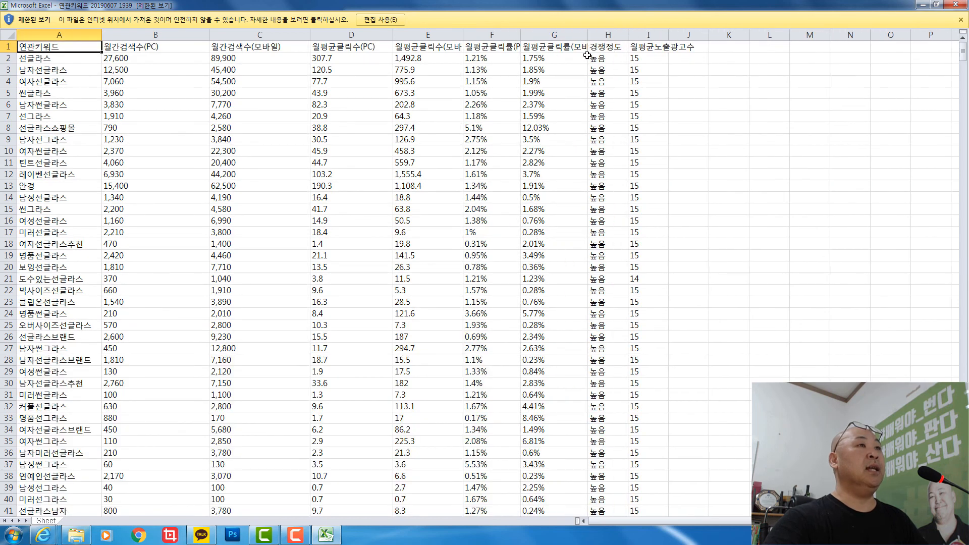